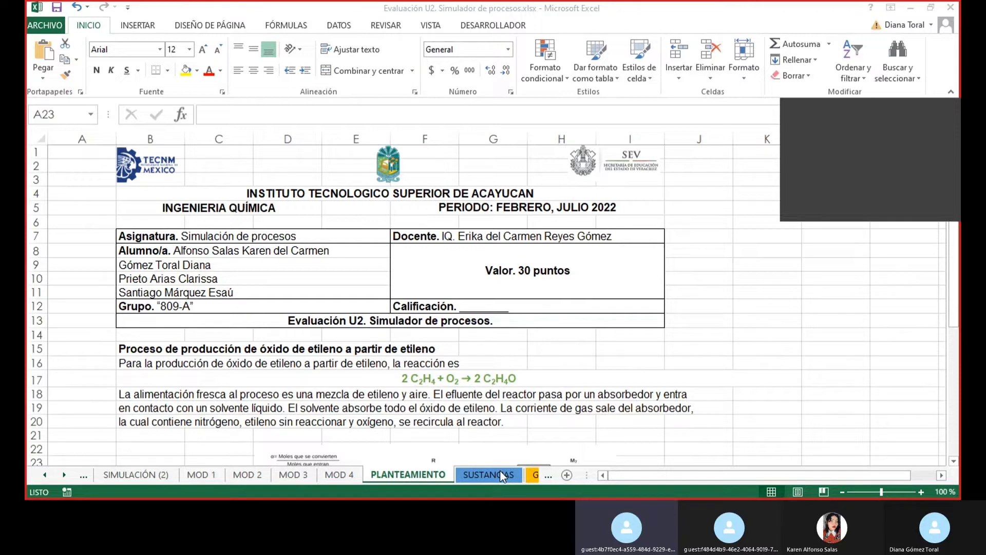
# Step: Open the SUSTANCIAS sheet and set the substance code to 1, Óxido de etileno
pyautogui.click(500, 470)
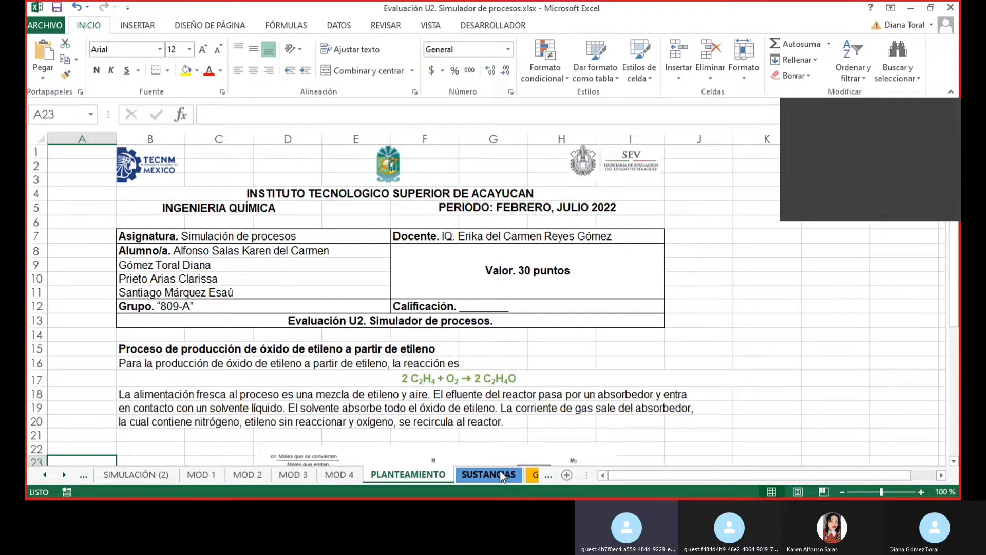
pyautogui.click(500, 470)
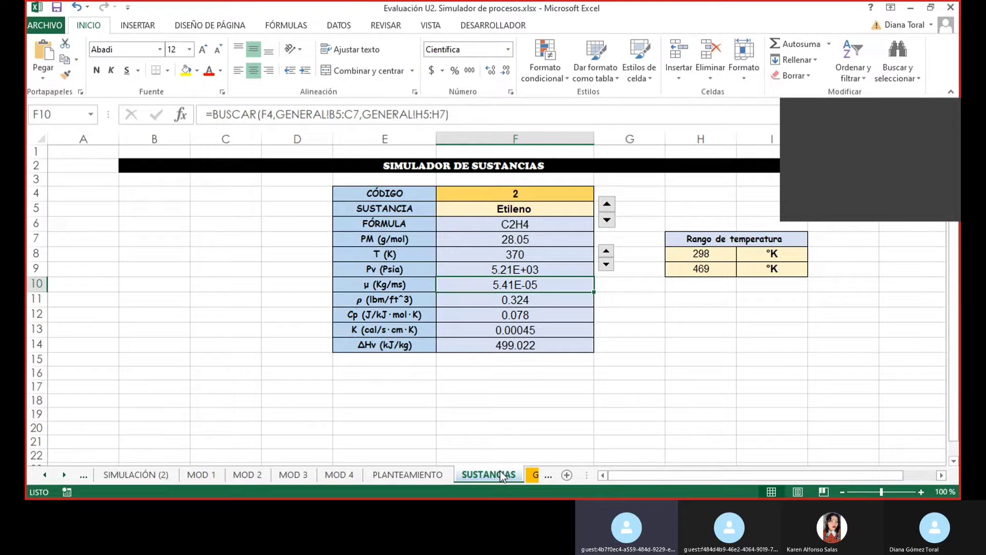
pyautogui.click(607, 221)
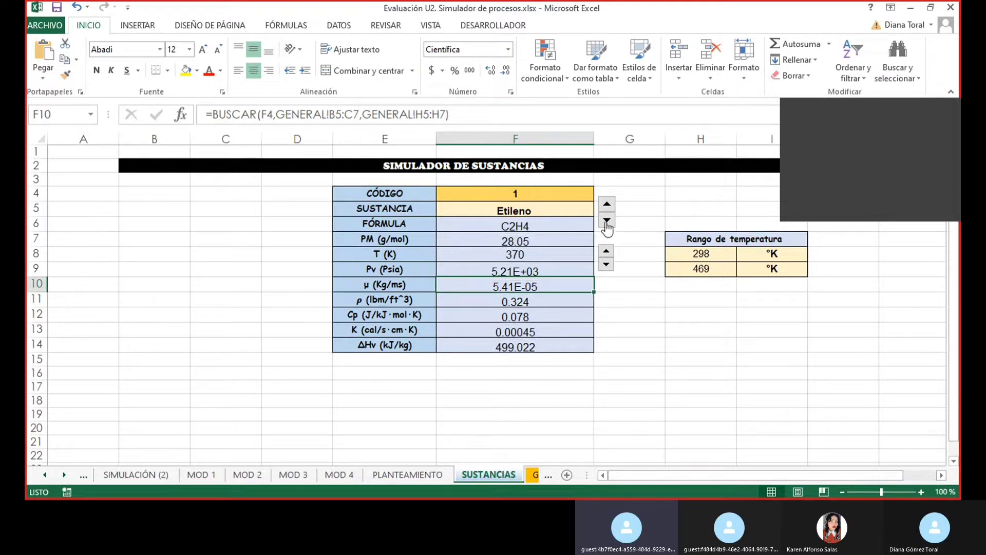
# Step: Raise the temperature for Óxido de etileno in the substance simulator to 380 K
pyautogui.click(607, 253)
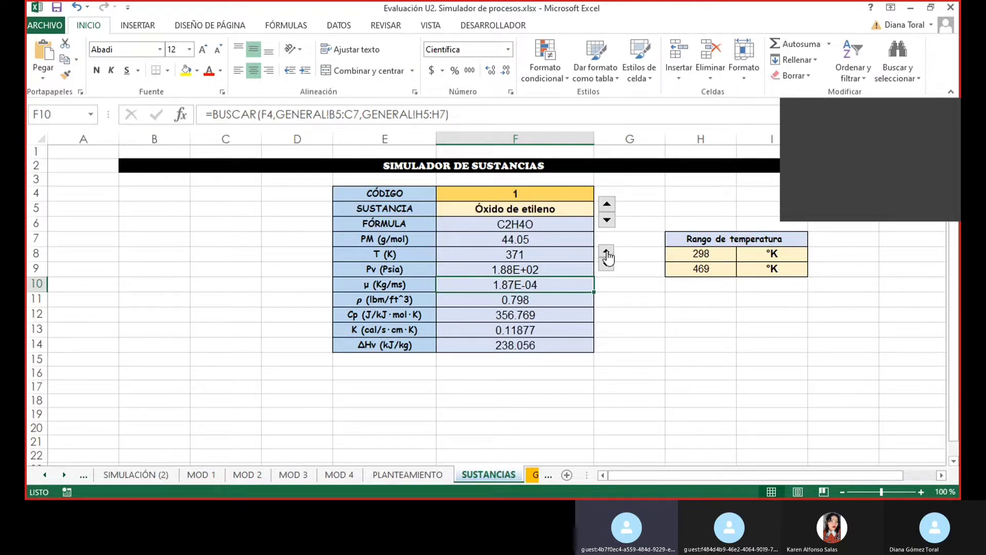
pyautogui.click(607, 254)
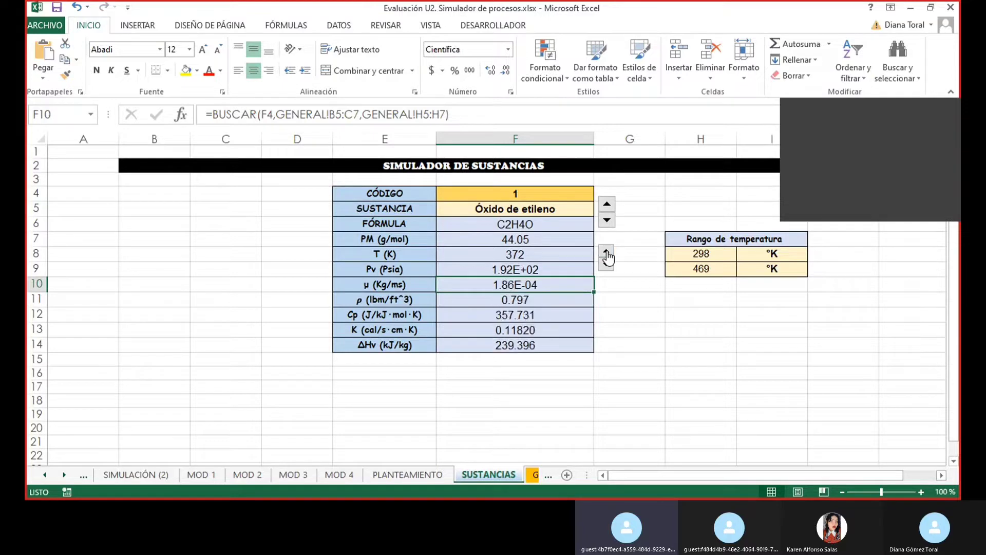
pyautogui.click(606, 254)
pyautogui.click(636, 288)
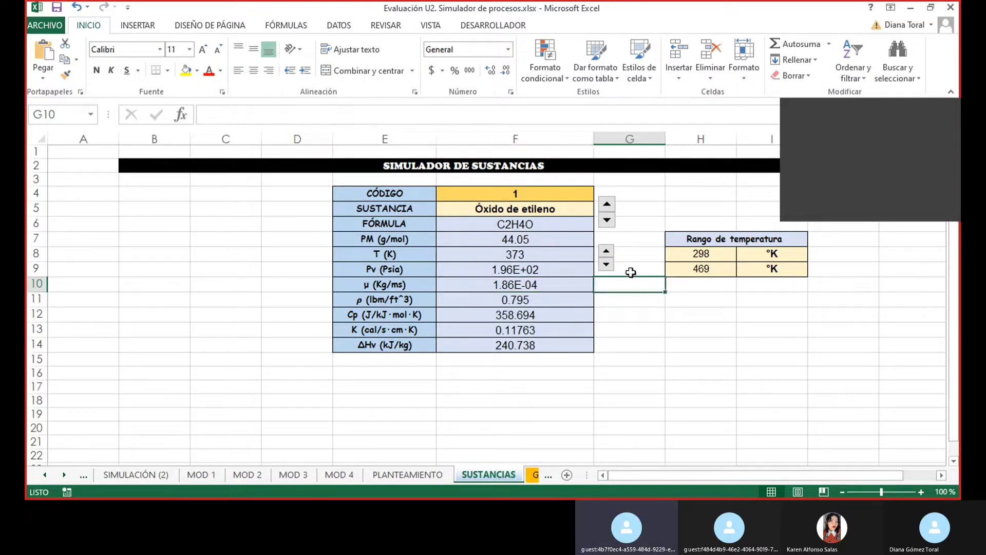
pyautogui.click(606, 254)
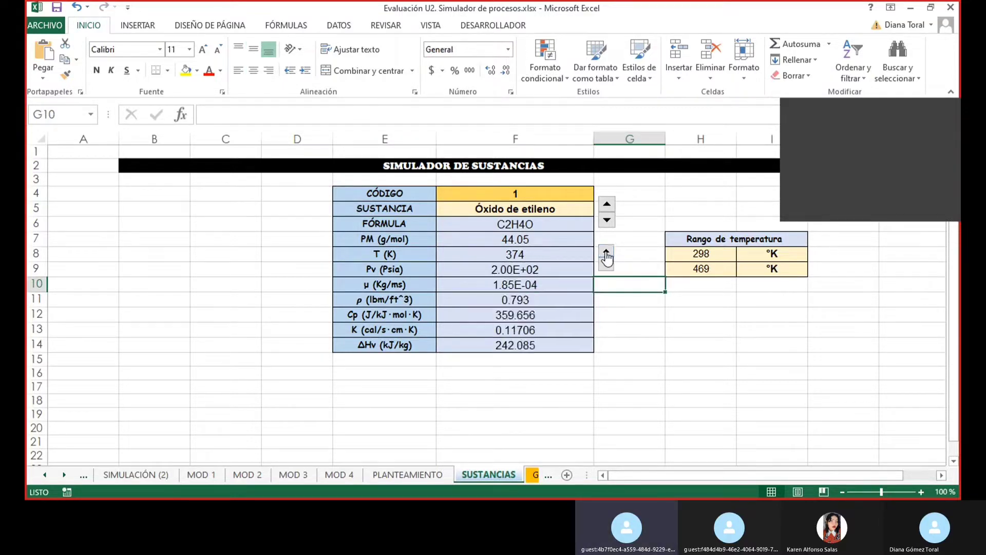
pyautogui.click(607, 254)
pyautogui.click(606, 254)
pyautogui.click(607, 254)
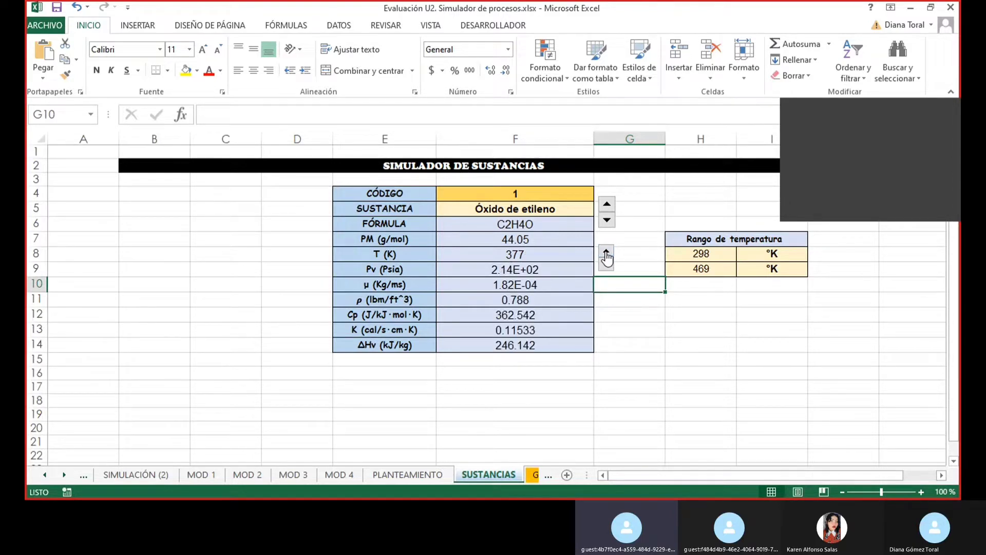
pyautogui.click(607, 254)
pyautogui.click(607, 253)
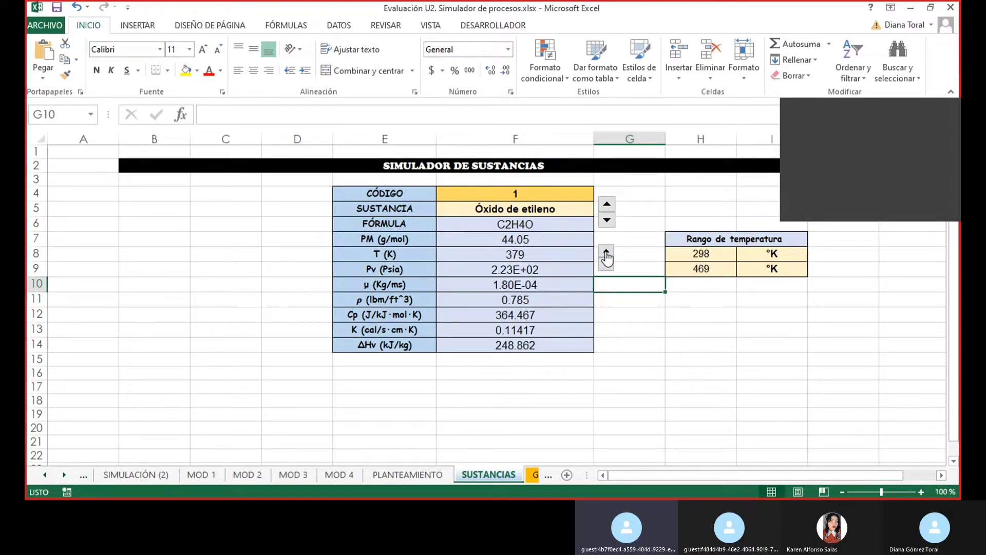
pyautogui.click(606, 254)
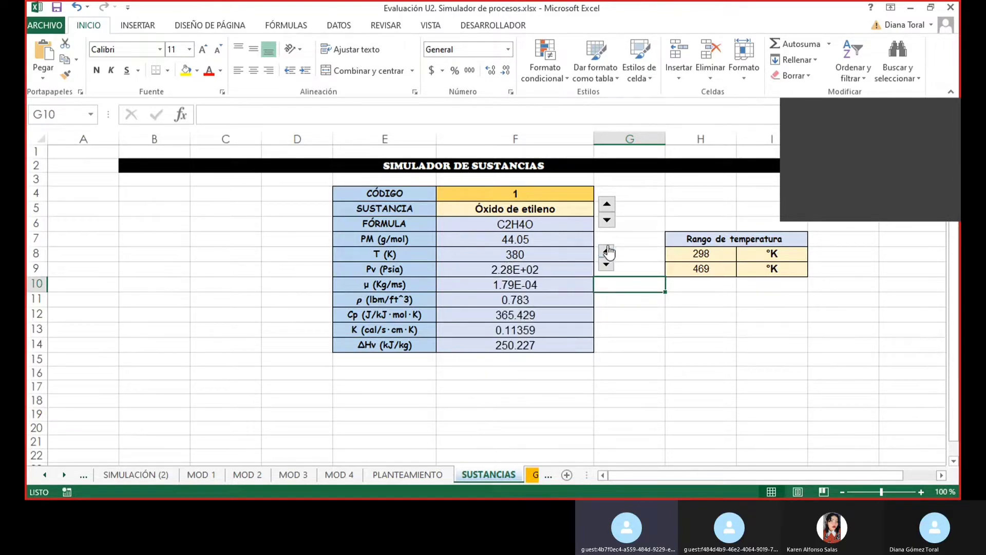
# Step: Change the substance code to 3, Aire, and raise its temperature to 389 K
pyautogui.click(609, 205)
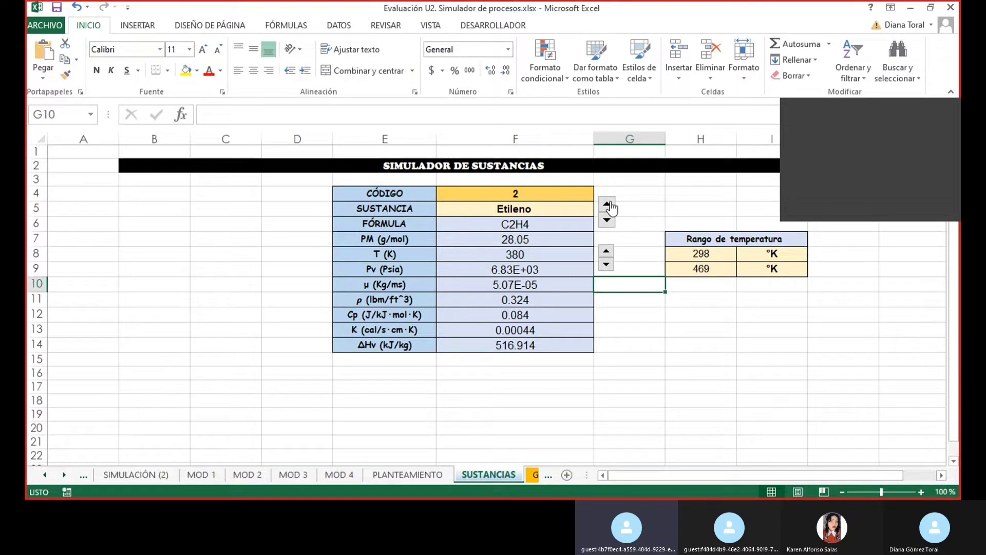
pyautogui.click(608, 204)
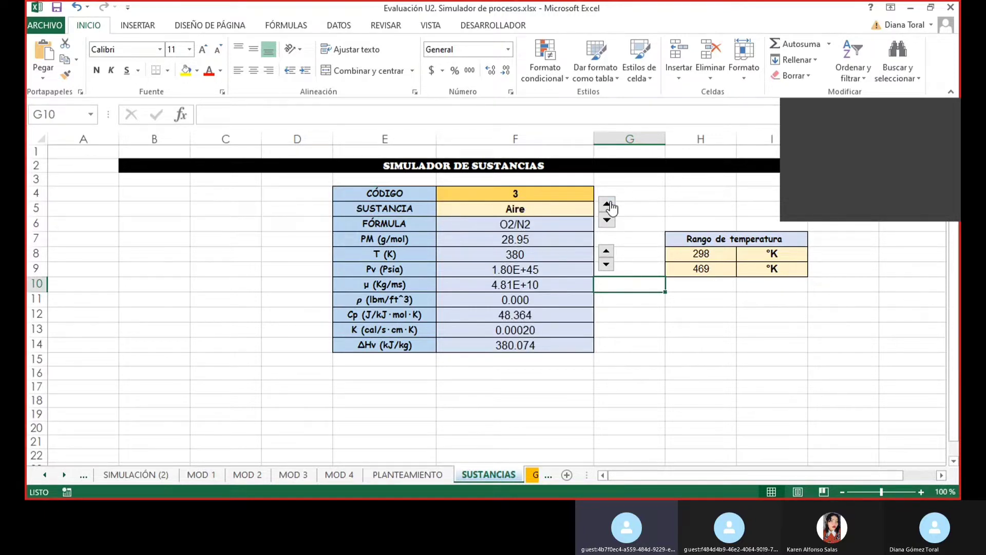
pyautogui.click(606, 252)
pyautogui.click(606, 252)
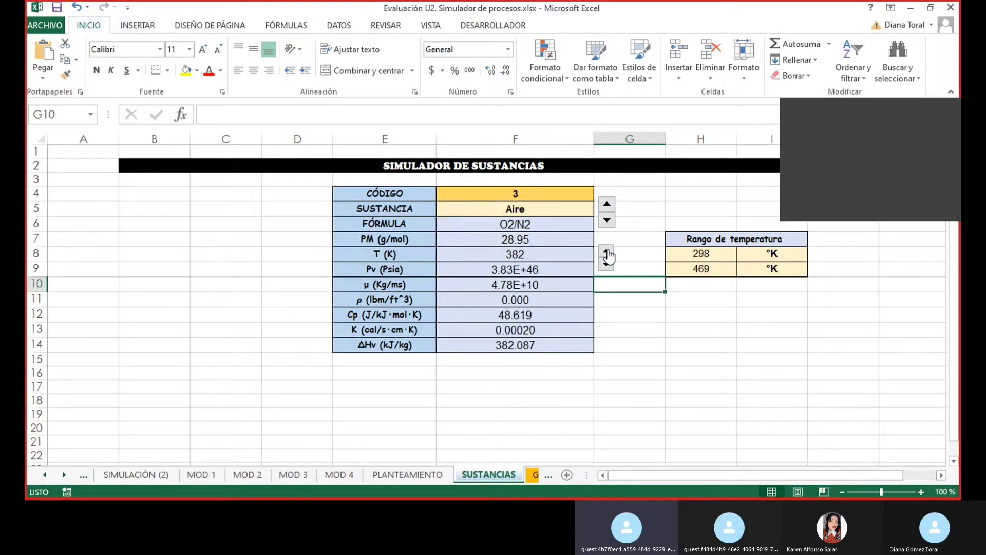
pyautogui.click(607, 252)
pyautogui.click(607, 252)
pyautogui.click(607, 252)
pyautogui.click(607, 252)
pyautogui.click(607, 252)
pyautogui.click(607, 251)
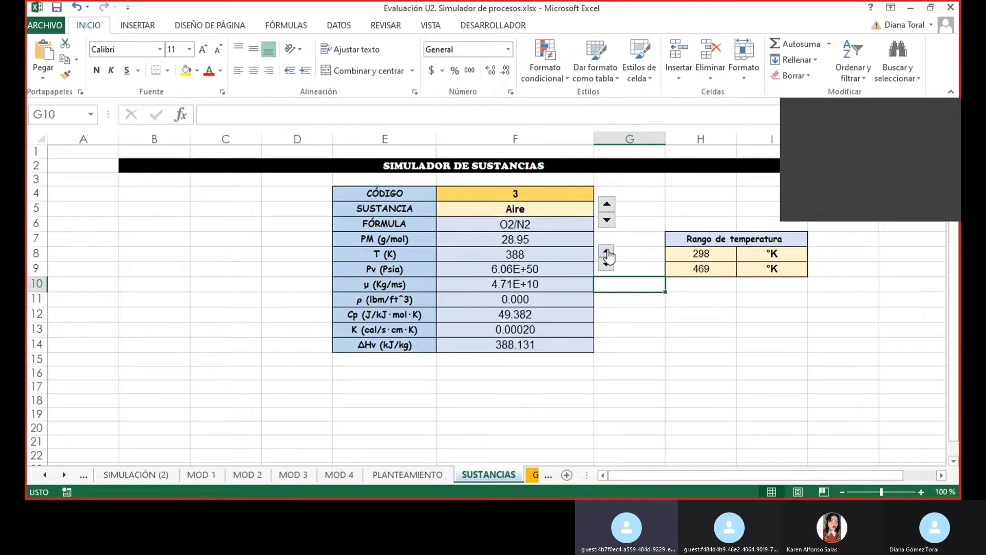
pyautogui.click(607, 251)
# Step: Change the substance code to 2, Etileno, and raise its temperature to 402 K
pyautogui.click(608, 221)
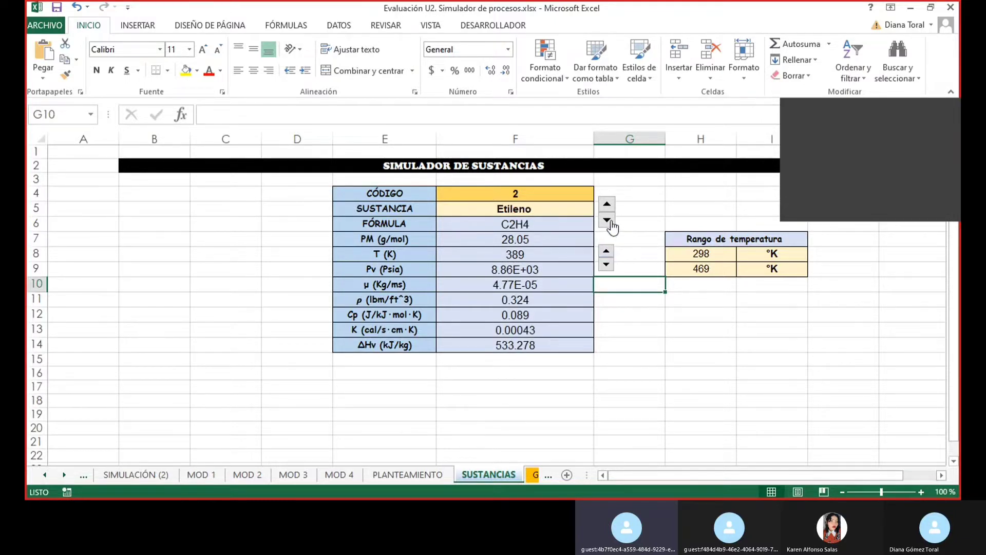
pyautogui.click(605, 257)
pyautogui.click(606, 257)
pyautogui.click(606, 257)
pyautogui.click(606, 257)
pyautogui.click(606, 257)
pyautogui.click(606, 257)
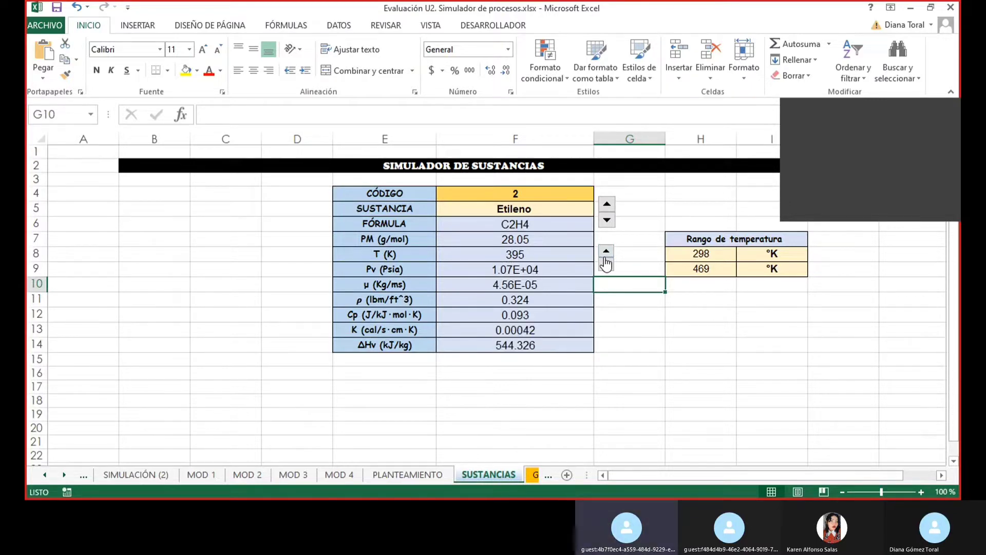
pyautogui.click(606, 255)
pyautogui.click(606, 254)
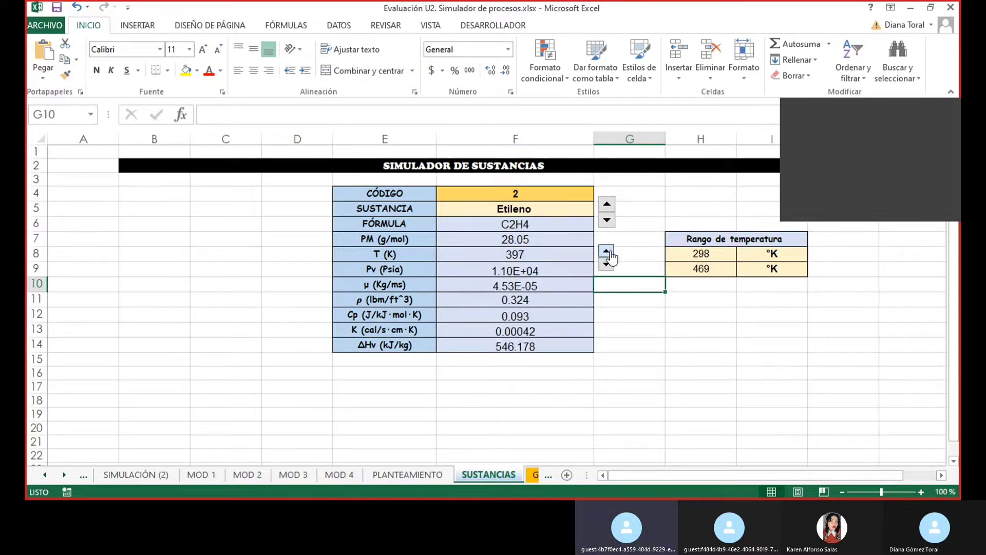
pyautogui.click(606, 254)
pyautogui.click(607, 255)
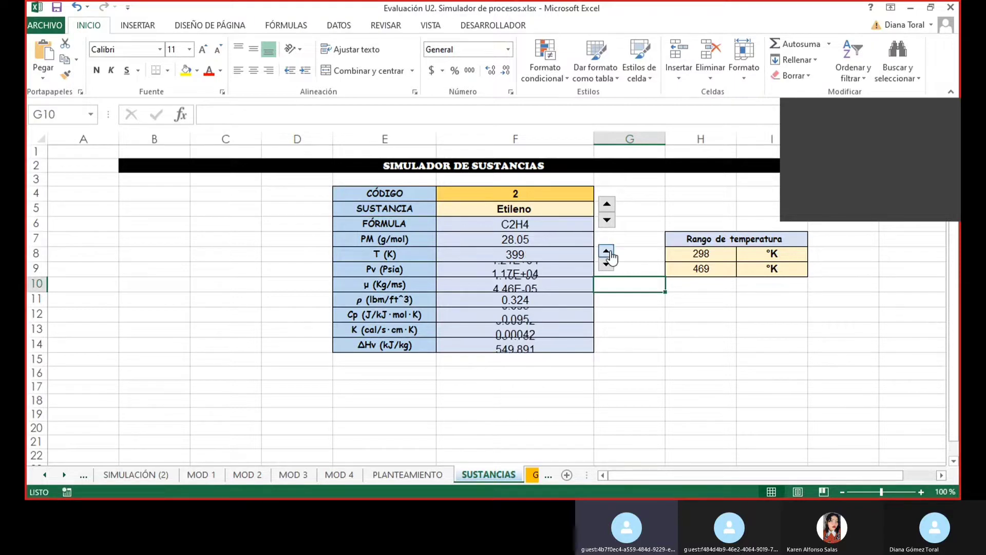
pyautogui.click(606, 255)
pyautogui.click(606, 253)
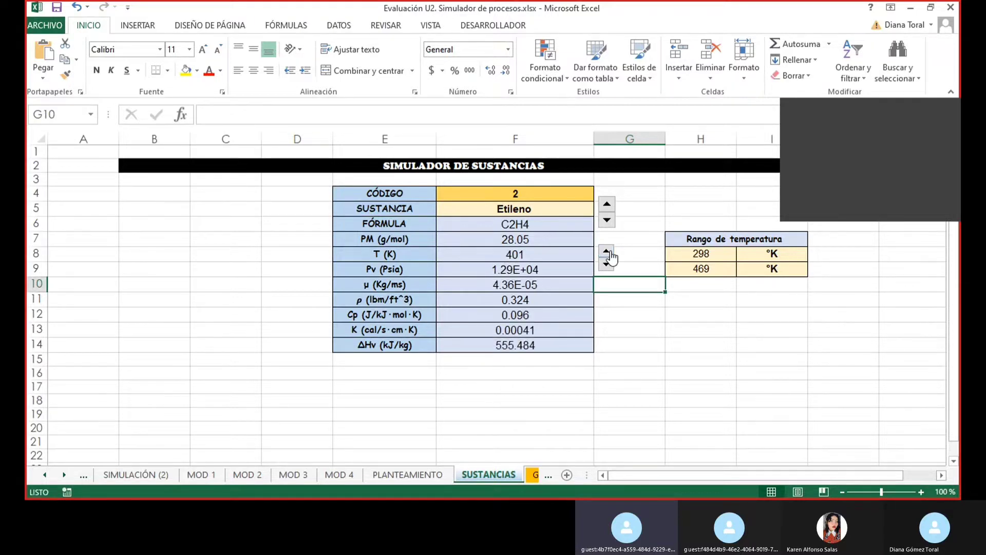
pyautogui.click(606, 253)
# Step: Return the substance code to 1, Óxido de etileno, and raise its temperature to 408 K
pyautogui.click(606, 220)
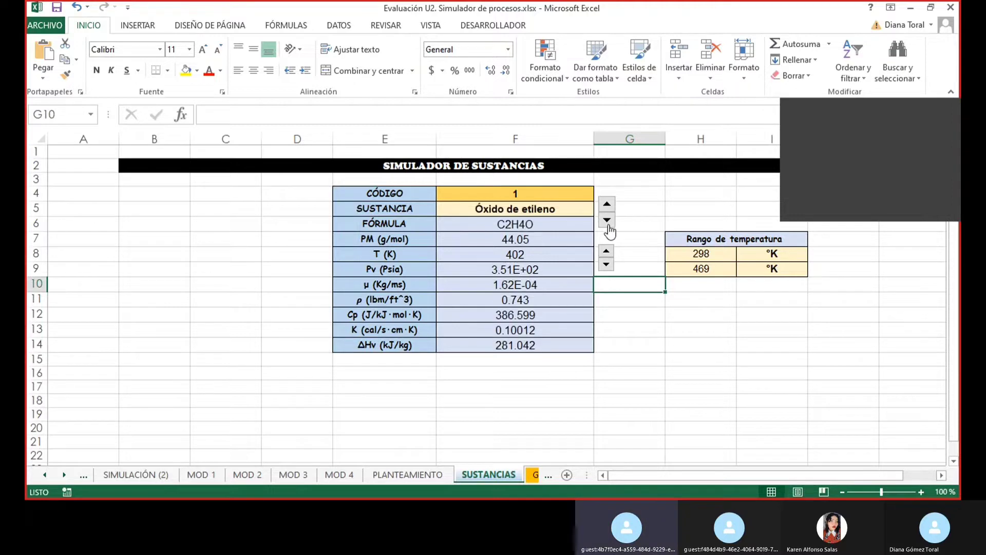
pyautogui.click(605, 252)
pyautogui.click(604, 255)
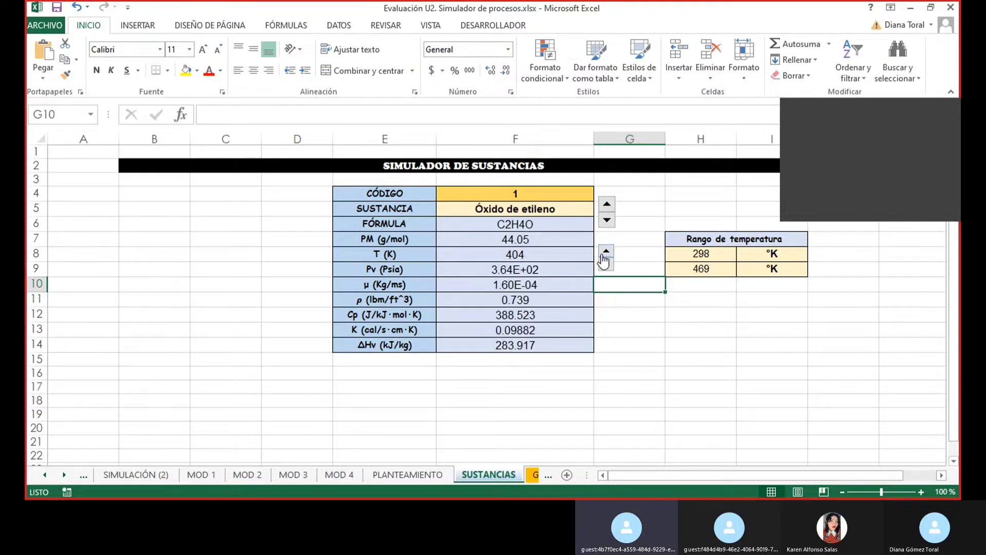
pyautogui.click(605, 254)
pyautogui.click(607, 253)
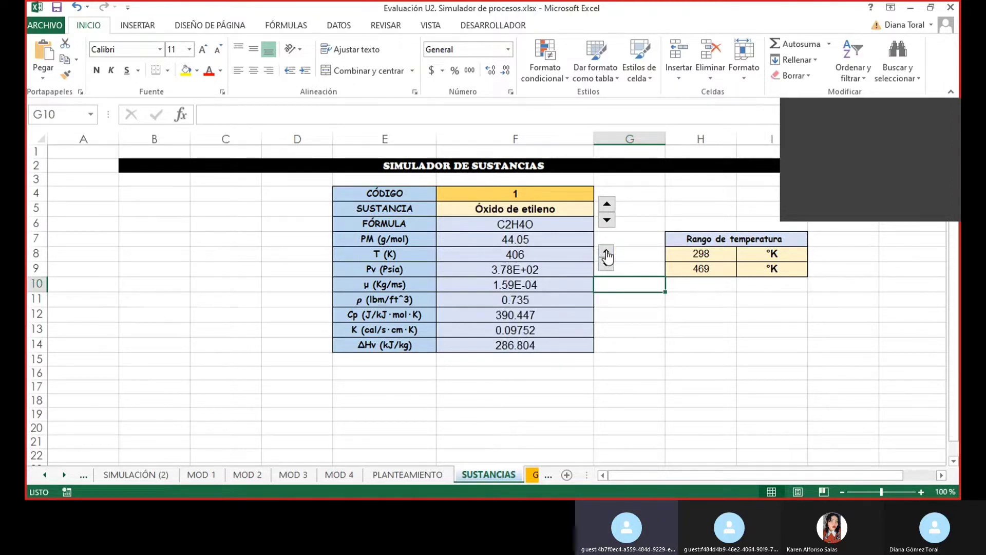
pyautogui.click(607, 254)
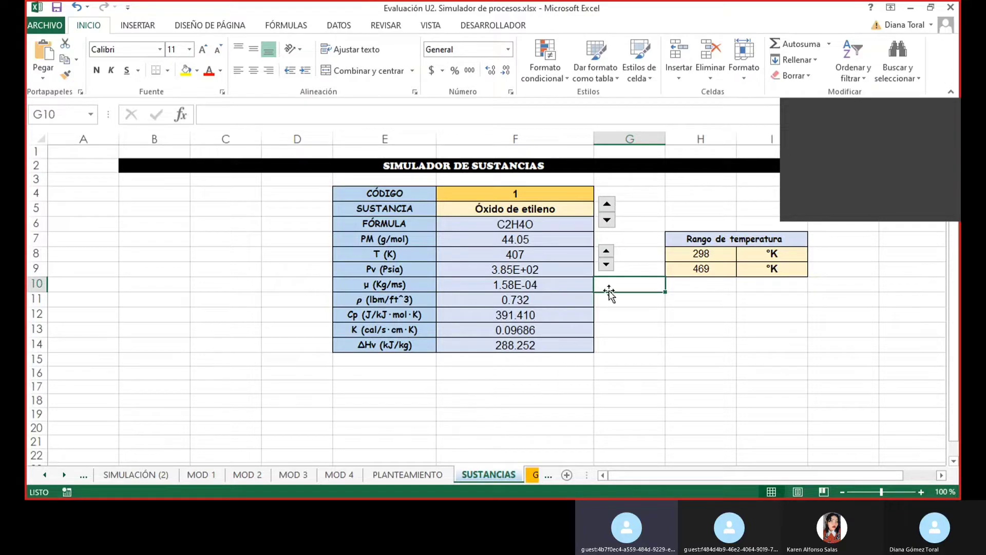
pyautogui.click(608, 253)
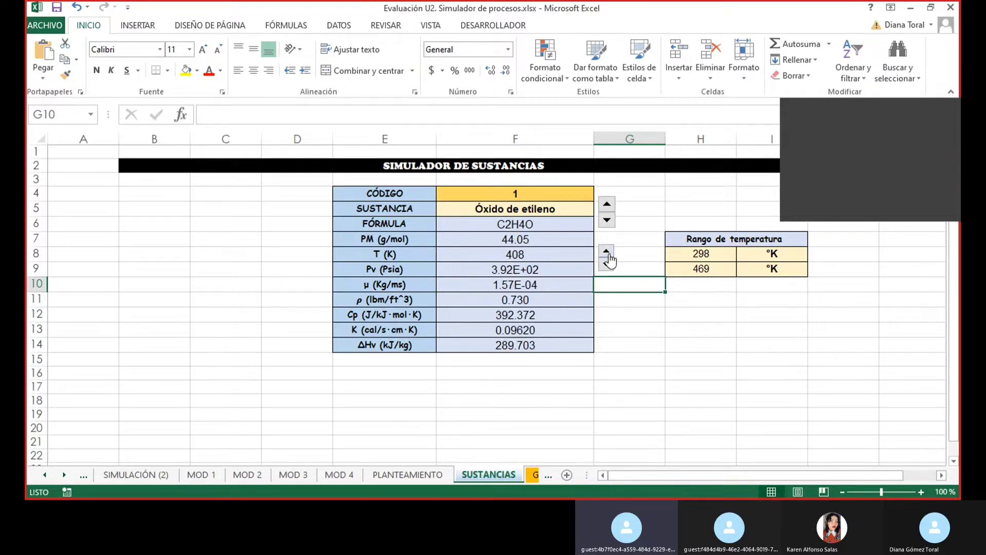
# Step: Review the compound properties on the GENERAL sheet and the constants on the BASE DE DATOS sheet
pyautogui.click(533, 475)
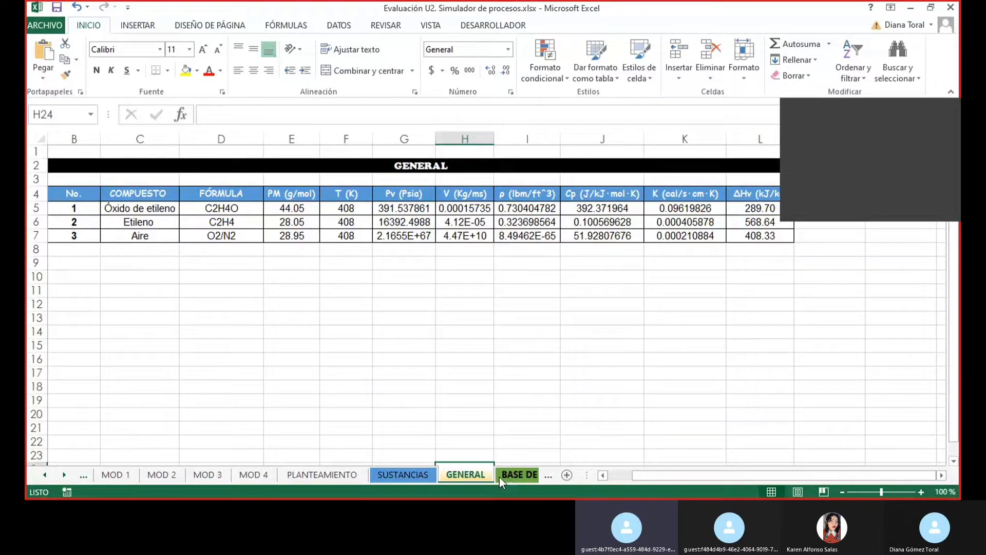
pyautogui.click(508, 476)
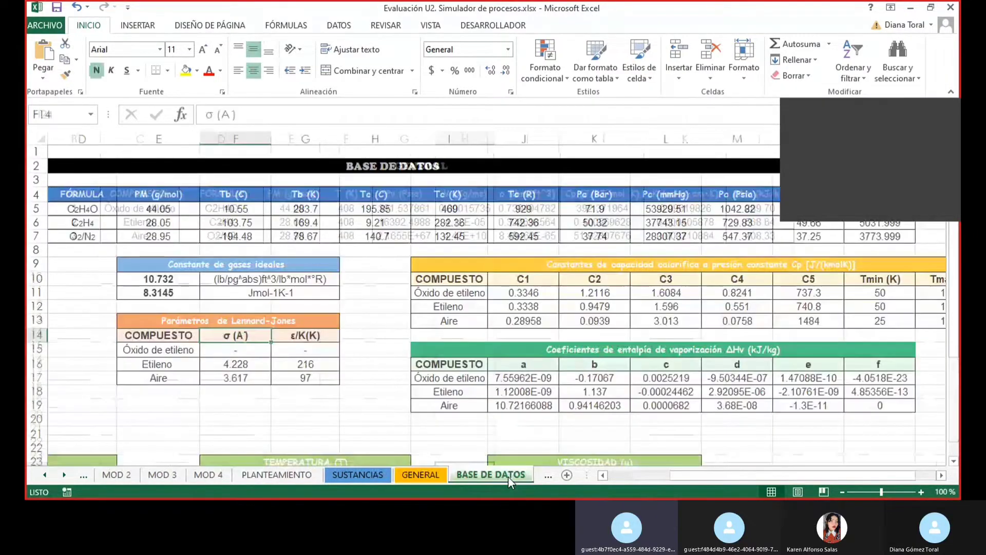
pyautogui.click(439, 478)
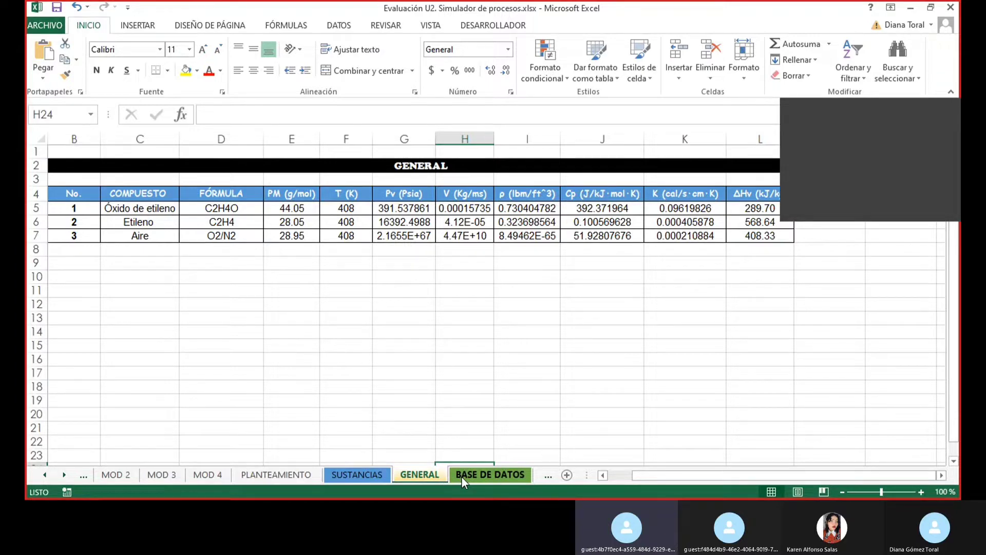
pyautogui.click(461, 476)
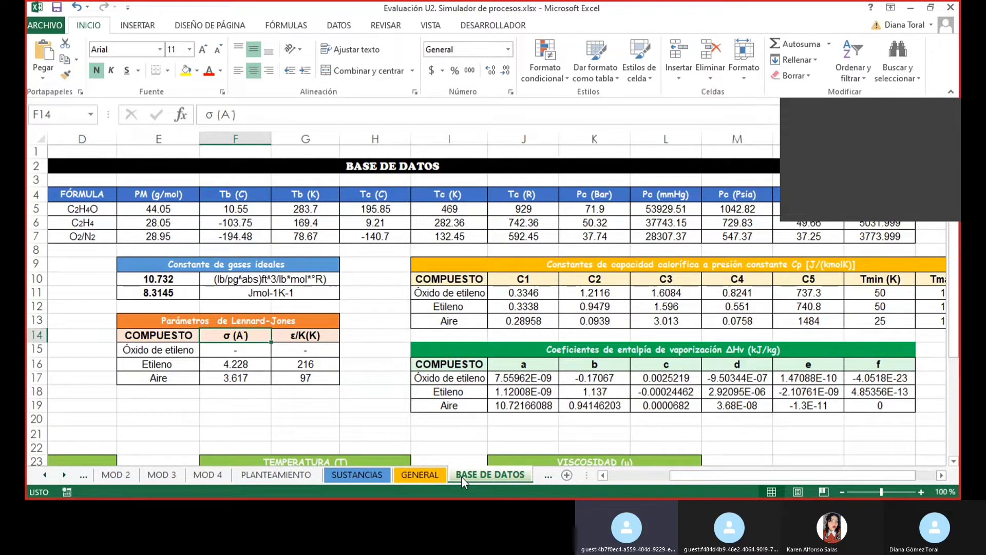
# Step: Open the Pv sheet and examine the Lee-Kesler vapor pressure method and its reduced temperature calculations
pyautogui.click(547, 474)
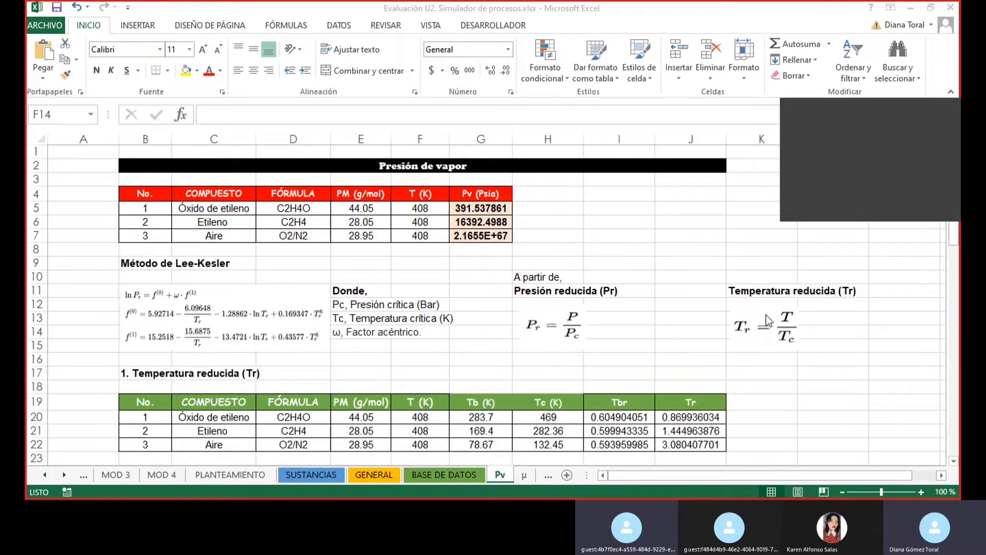
pyautogui.moveTo(958, 243); pyautogui.dragTo(959, 319)
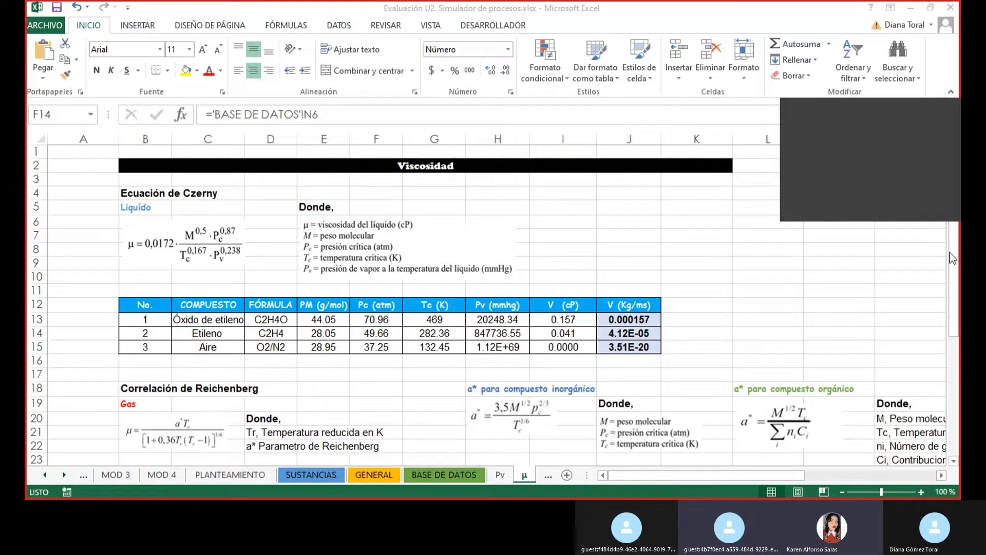
# Step: On the μ sheet, examine the Reichenberg gas viscosity correlation, its a* formulas and the group contributions in Table 1.3-3
pyautogui.moveTo(951, 273); pyautogui.dragTo(955, 337)
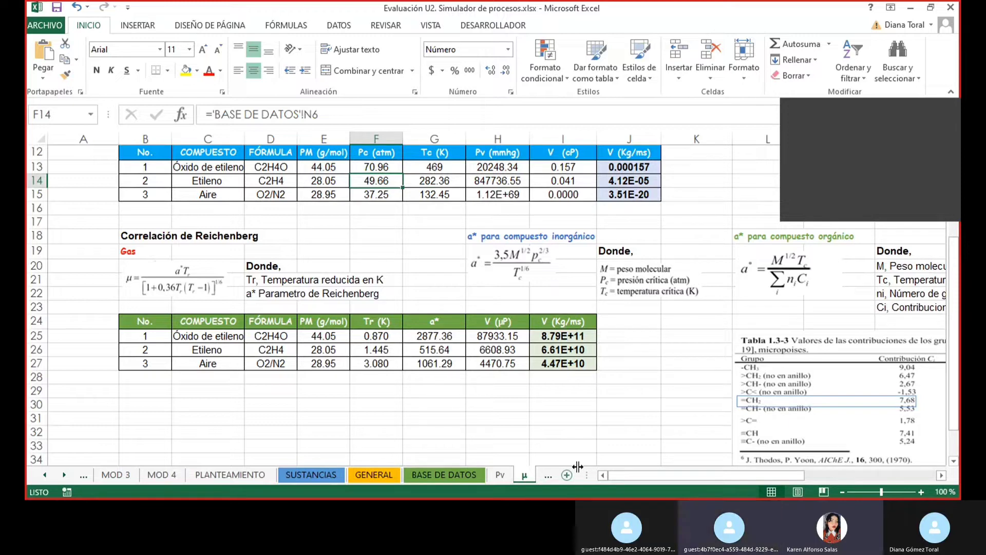
pyautogui.click(264, 236)
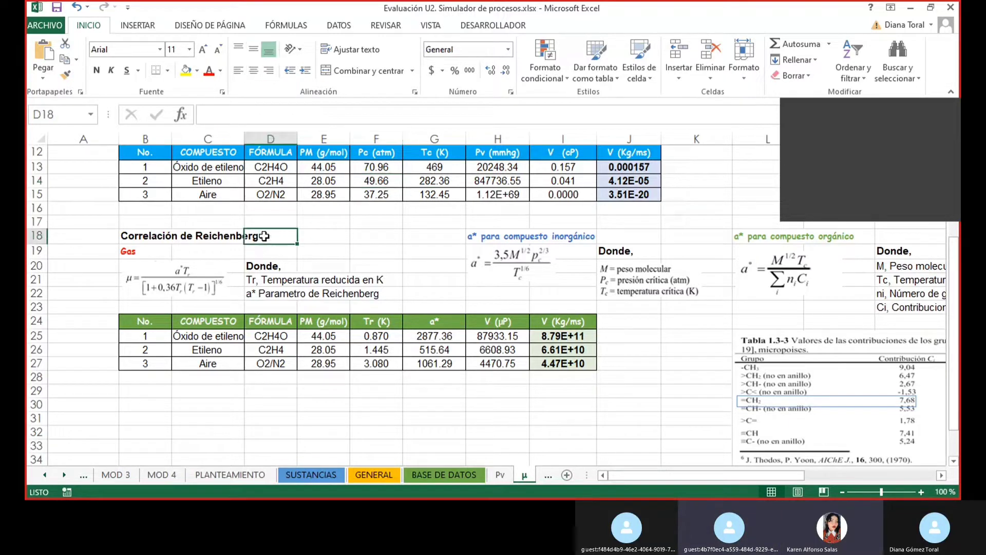
pyautogui.click(141, 236)
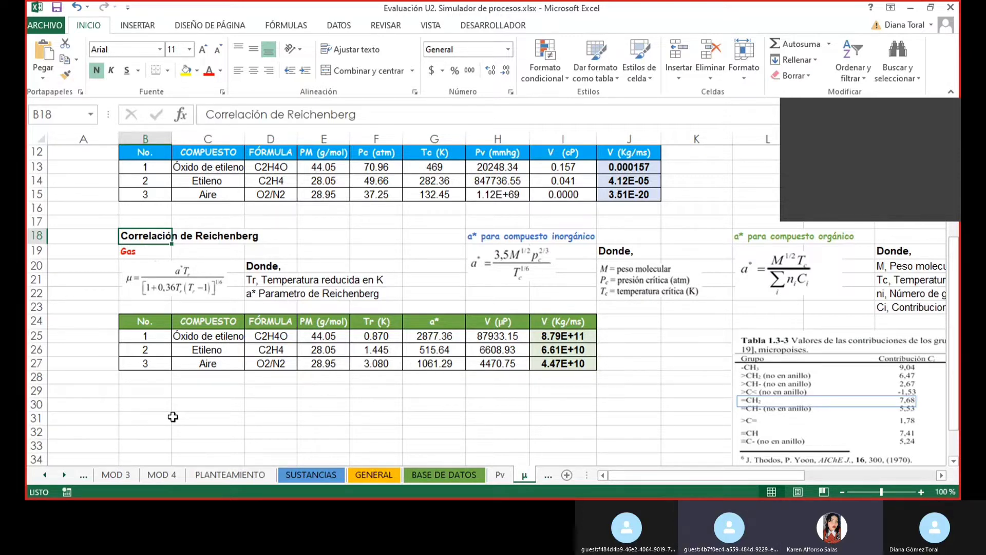
pyautogui.moveTo(740, 475); pyautogui.dragTo(842, 475)
pyautogui.click(954, 352)
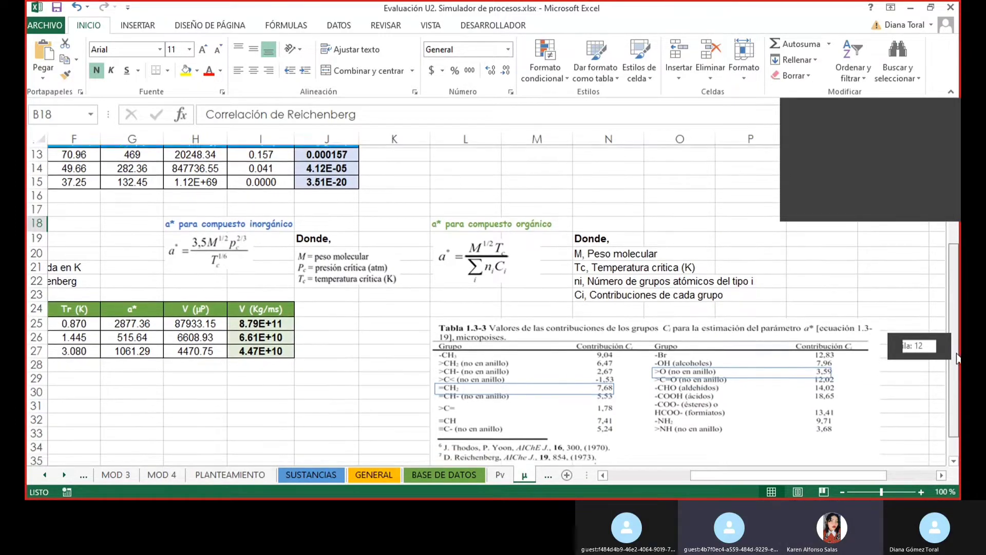
pyautogui.moveTo(954, 352); pyautogui.dragTo(955, 377)
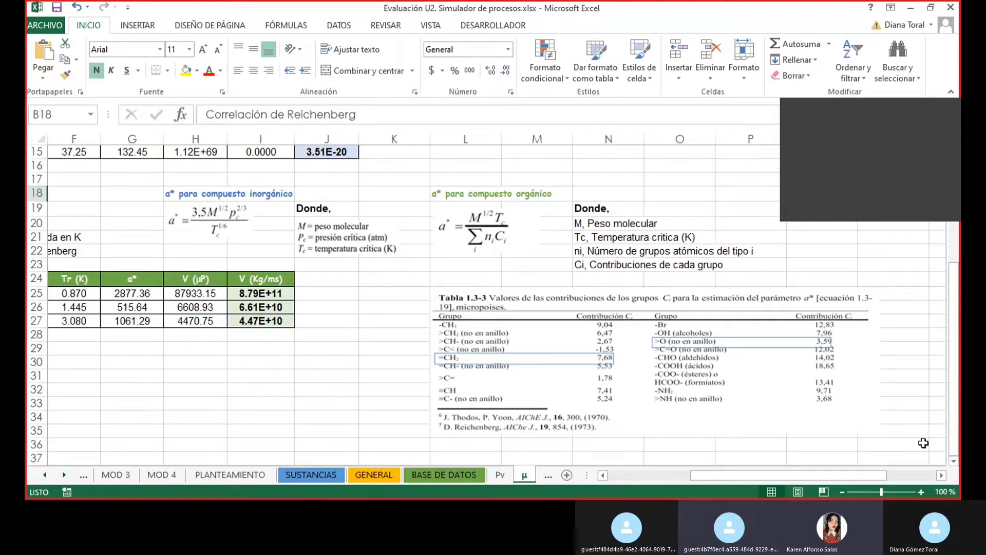
# Step: On the ρ sheet, examine the Rackett liquid density method, the gas density table and the Pitzer compressibility factor method
pyautogui.moveTo(876, 473); pyautogui.dragTo(777, 473)
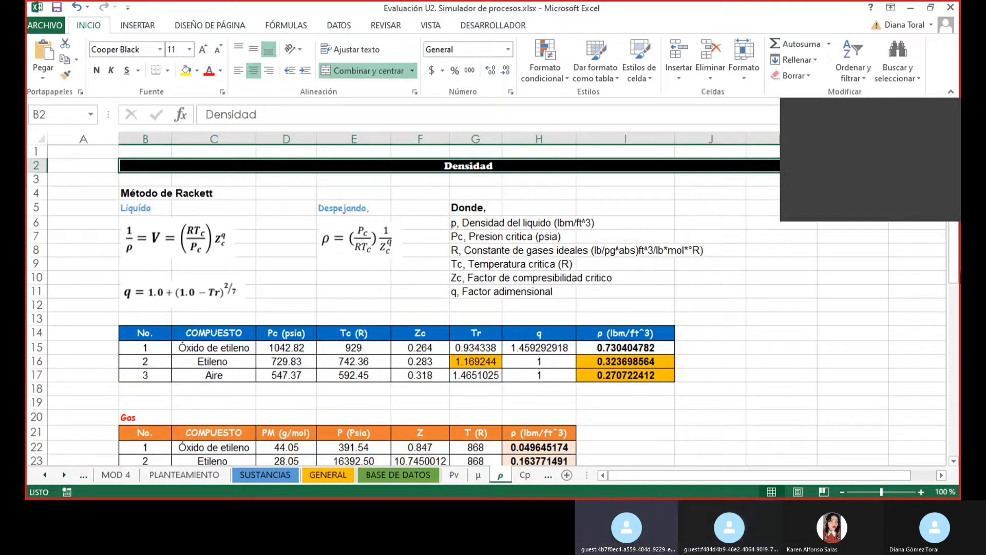
pyautogui.moveTo(958, 280); pyautogui.dragTo(959, 284)
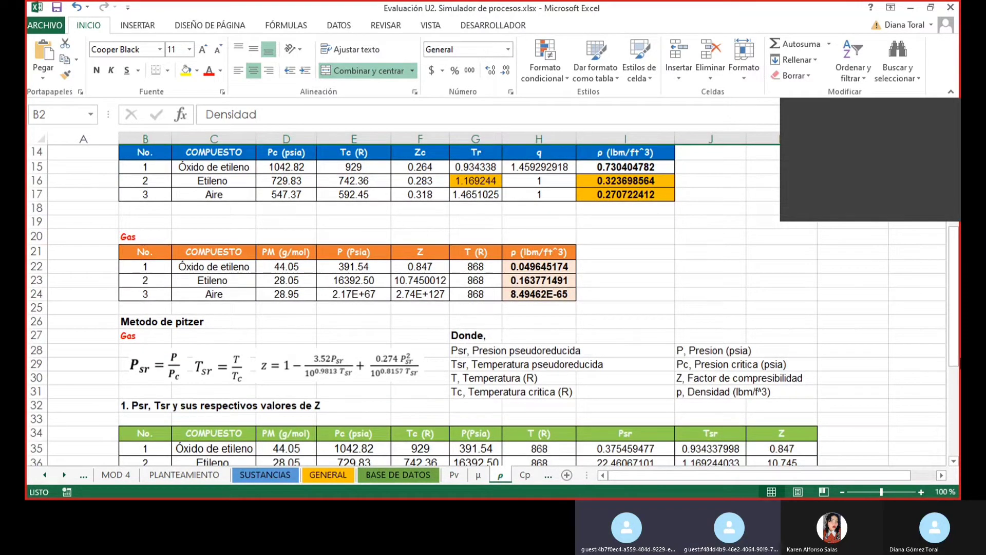
pyautogui.moveTo(959, 354); pyautogui.dragTo(960, 338)
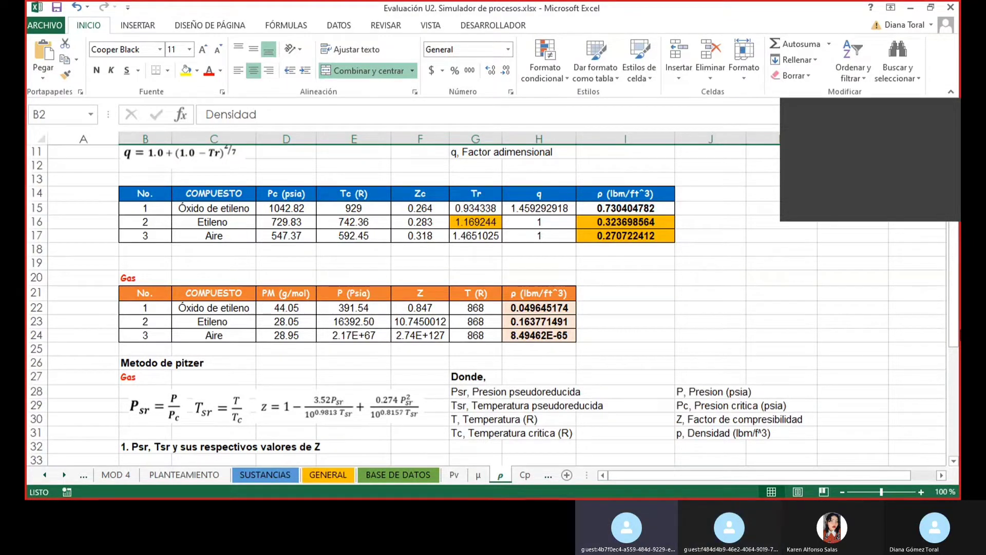
pyautogui.moveTo(954, 307); pyautogui.dragTo(957, 397)
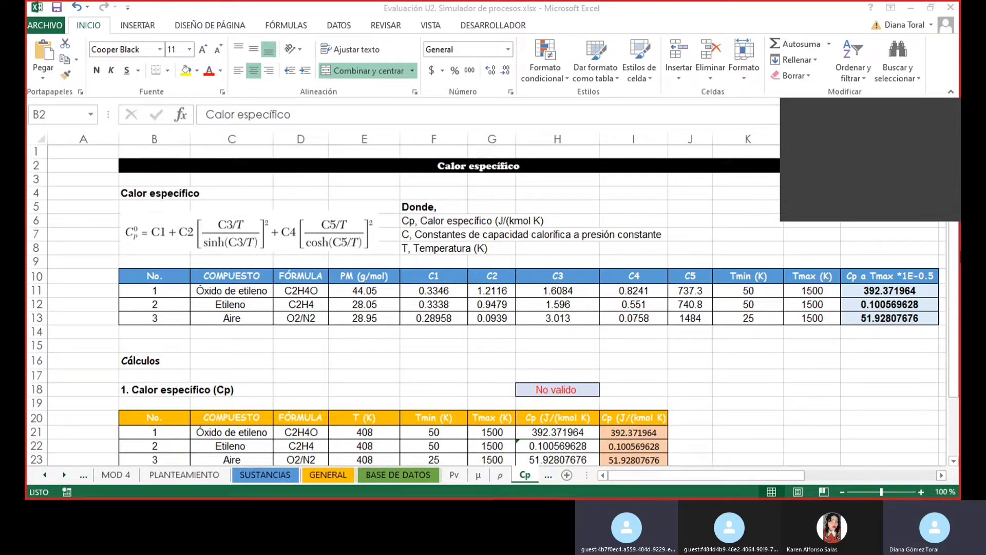
# Step: On the Cp sheet, review the specific heat constants C1 to C5, the temperature limits and the Cp a Tmax column
pyautogui.hotkey('alt', 'Tab')
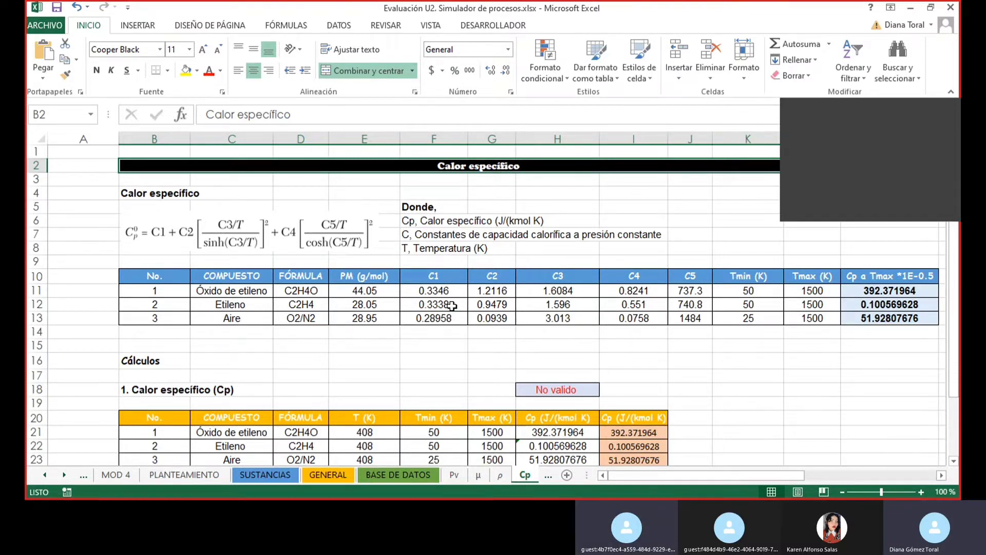
pyautogui.click(449, 275)
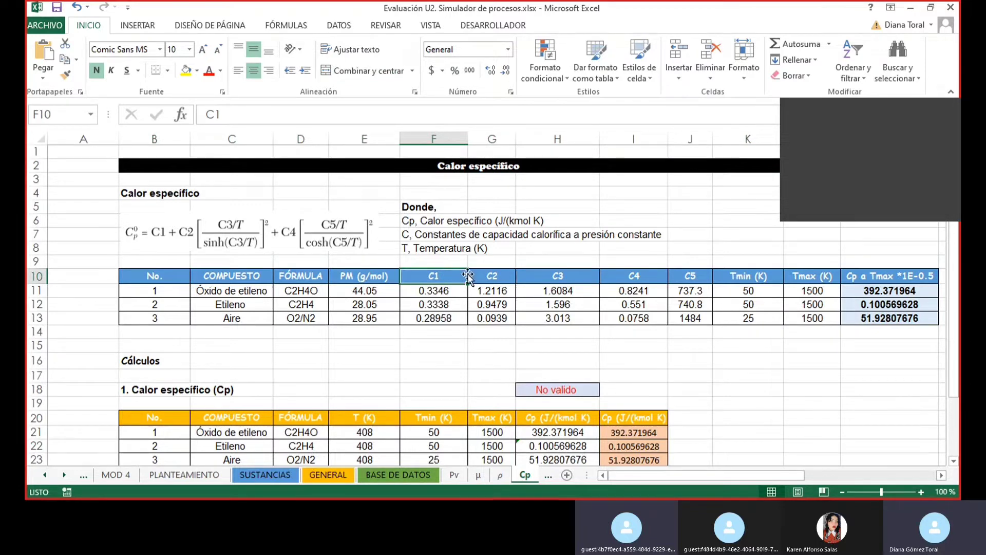
pyautogui.click(741, 331)
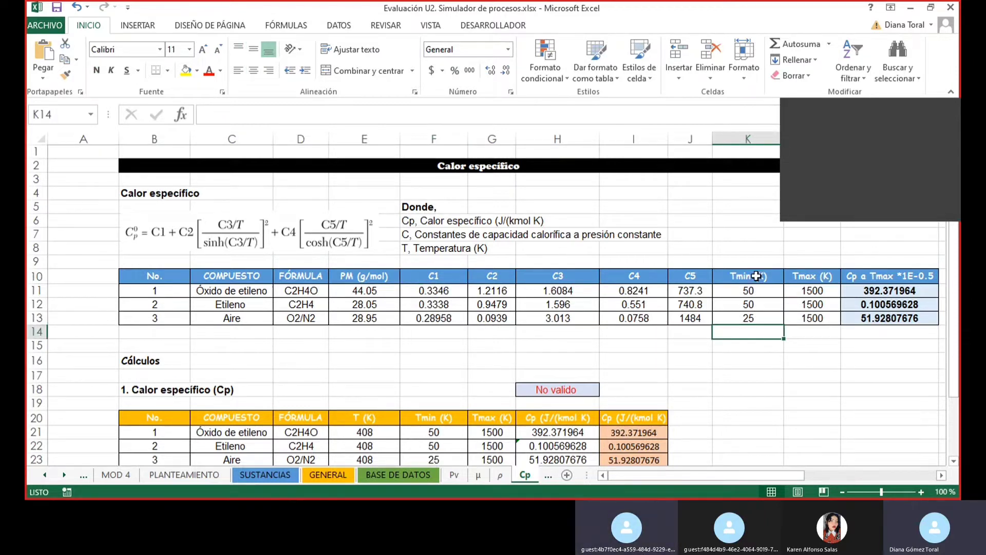
pyautogui.click(868, 280)
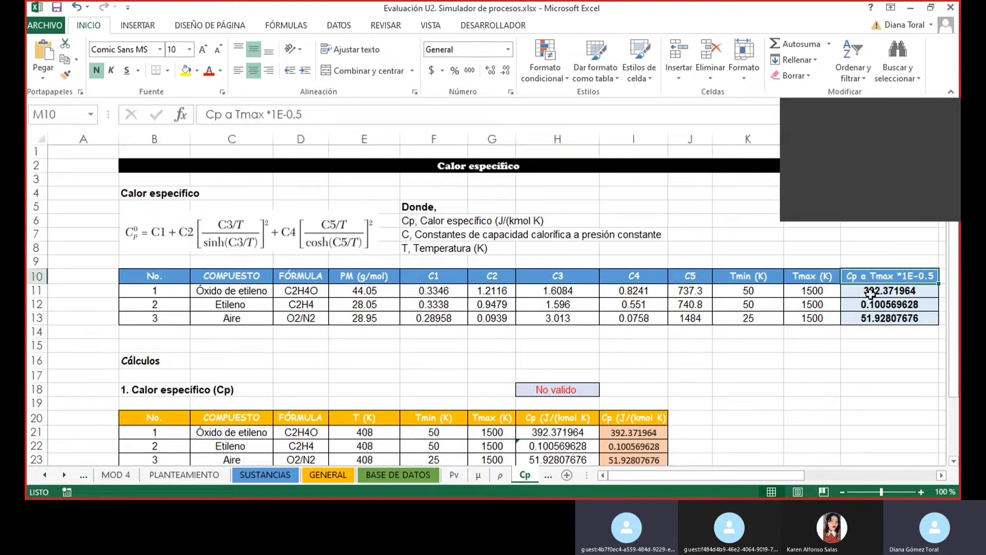
pyautogui.click(767, 366)
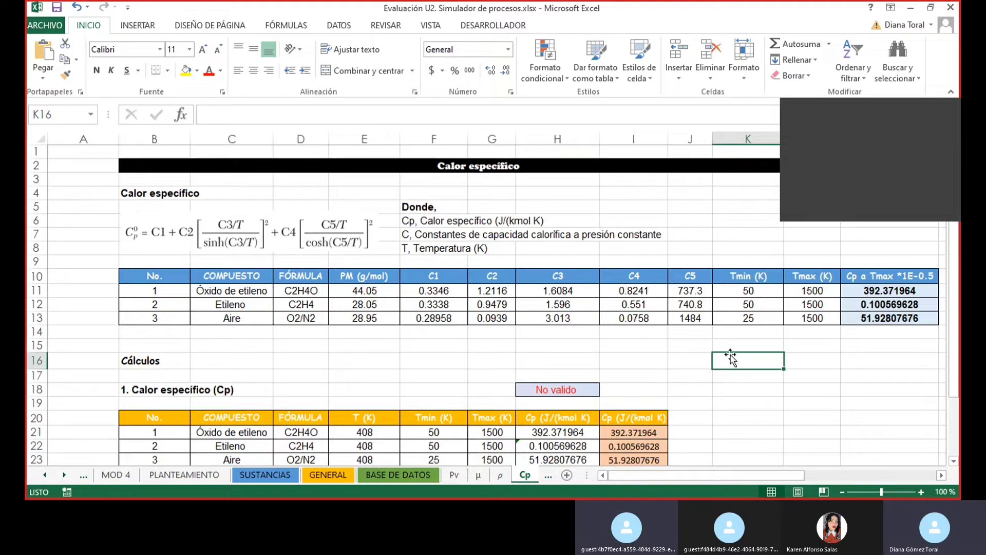
pyautogui.click(801, 208)
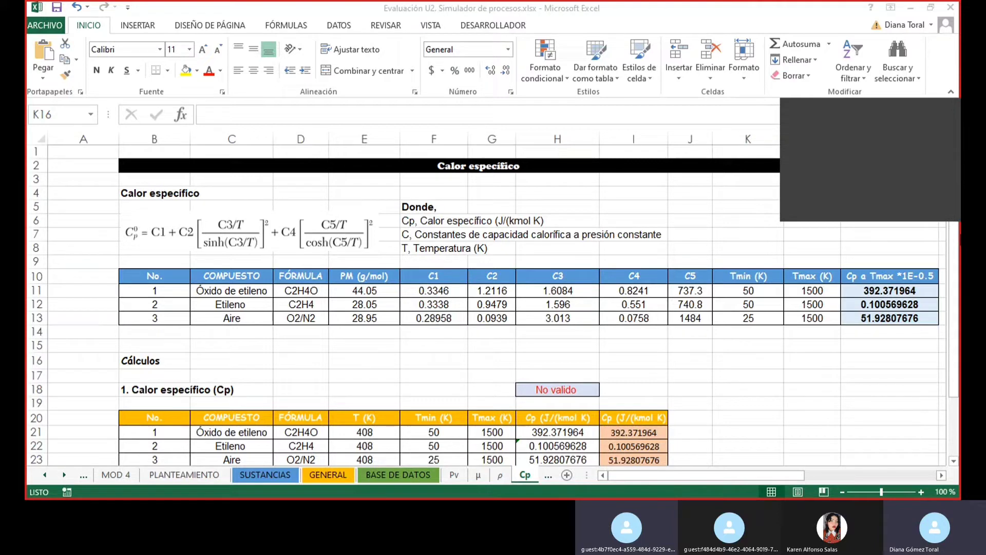
# Step: Inspect the specific heat formula for Óxido de etileno in cell H21 without changing it
pyautogui.moveTo(952, 313); pyautogui.dragTo(952, 334)
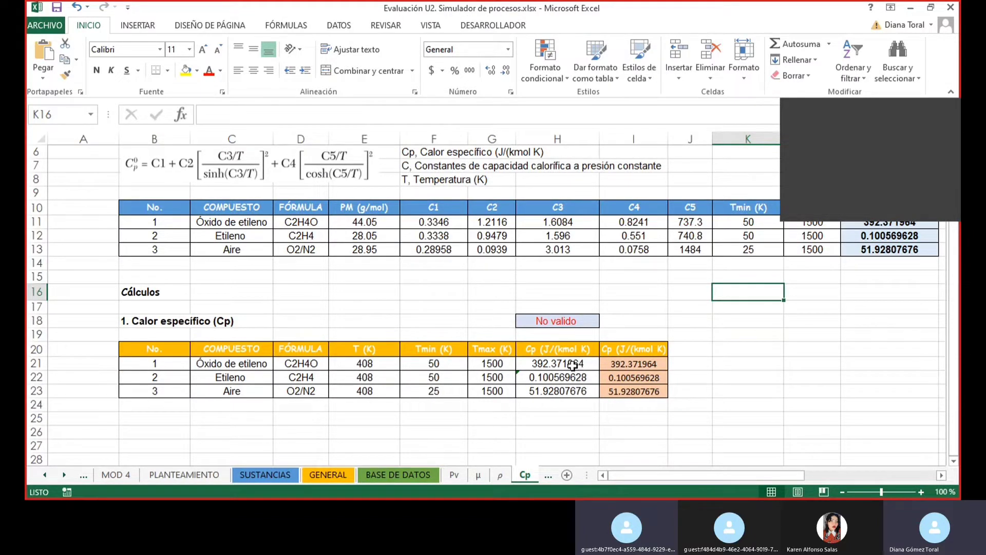
pyautogui.doubleClick(571, 364)
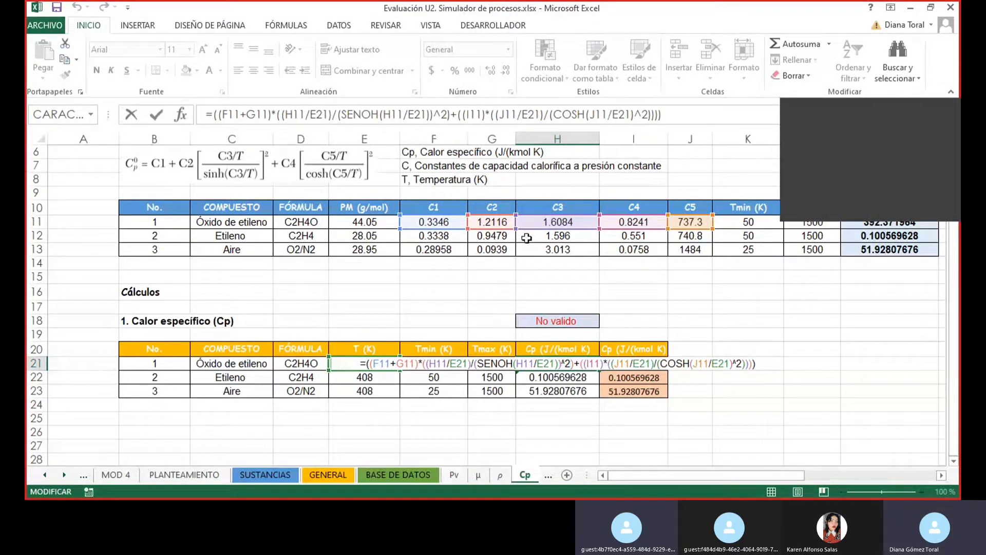
pyautogui.press('Return')
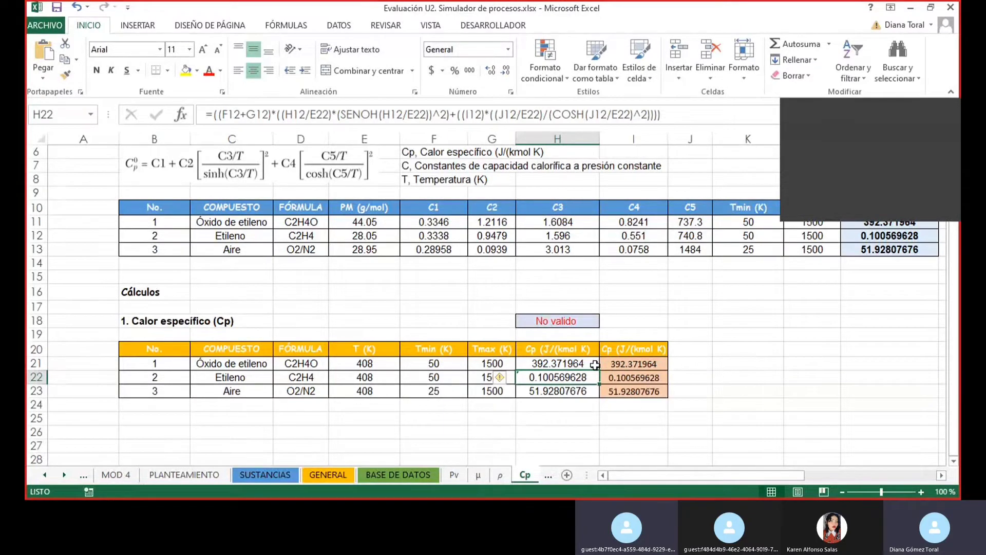
# Step: Inspect the SI formula in cell I21 that checks the temperature against Tmin and Tmax before returning the specific heat
pyautogui.click(622, 365)
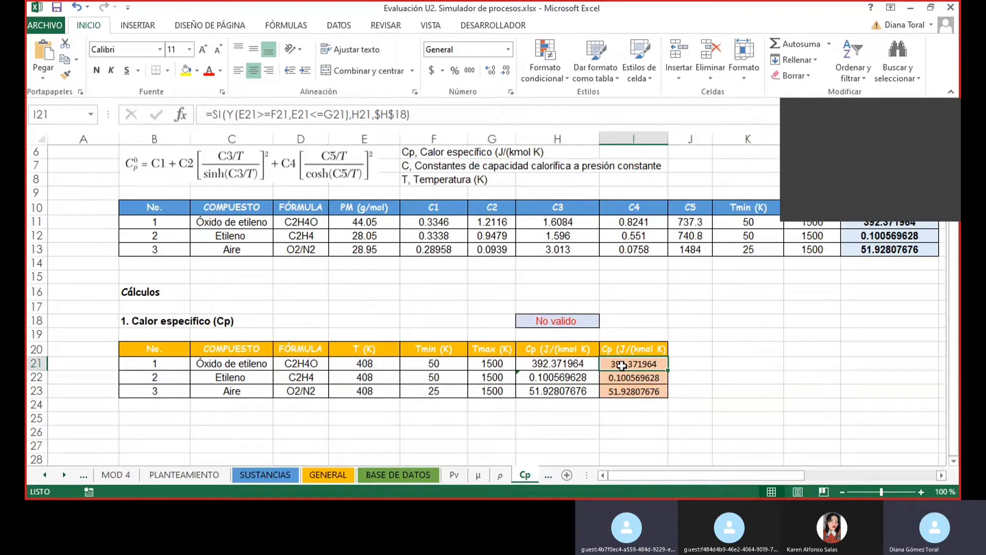
pyautogui.click(550, 410)
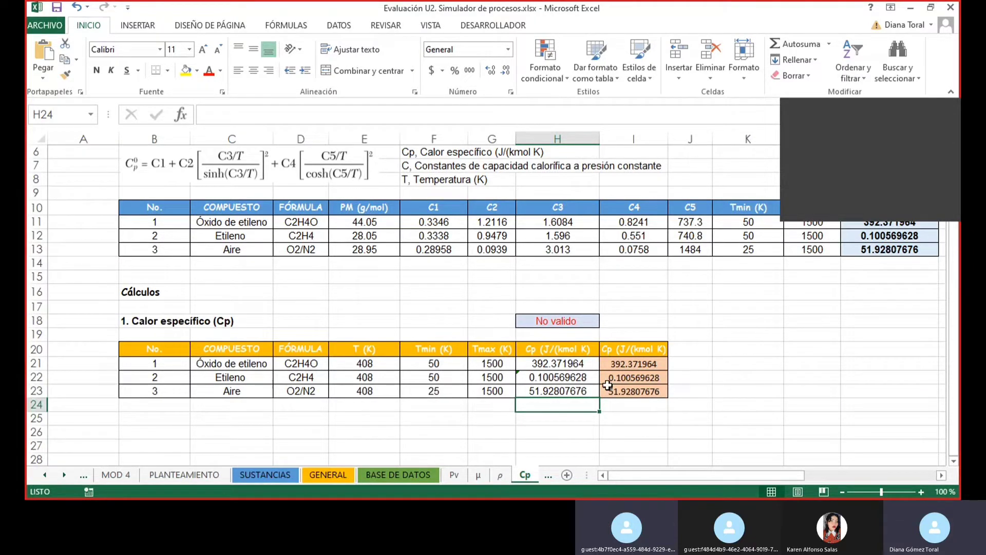
pyautogui.click(627, 367)
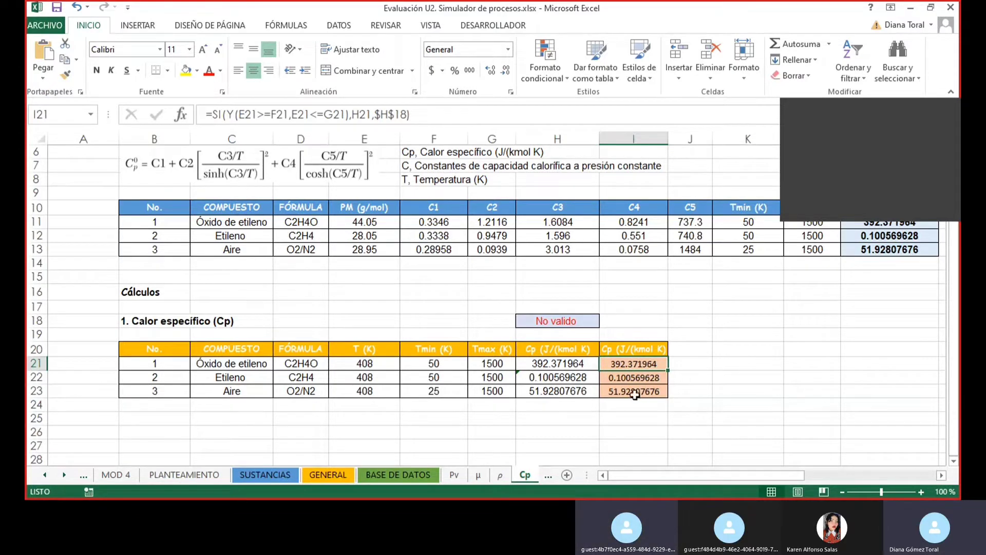
pyautogui.doubleClick(629, 367)
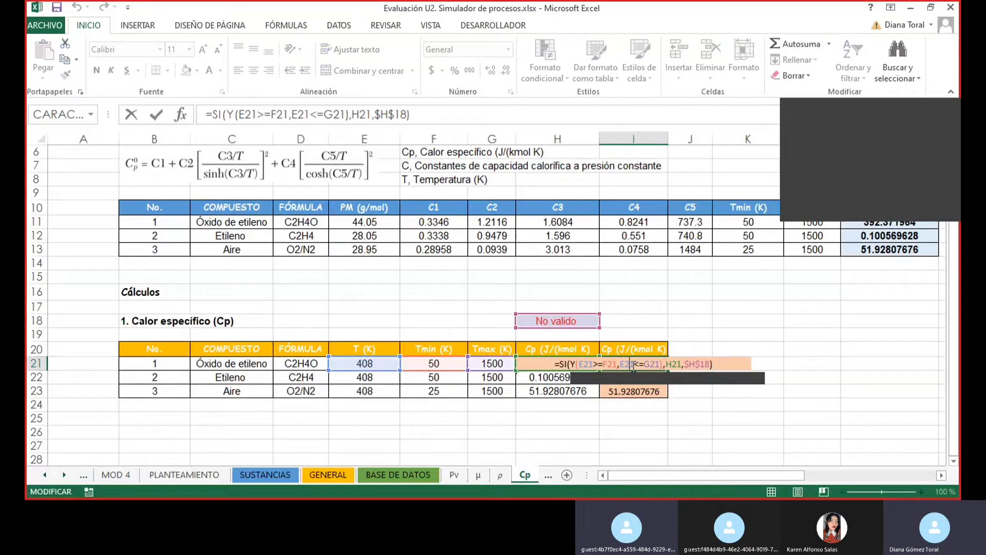
pyautogui.press('Return')
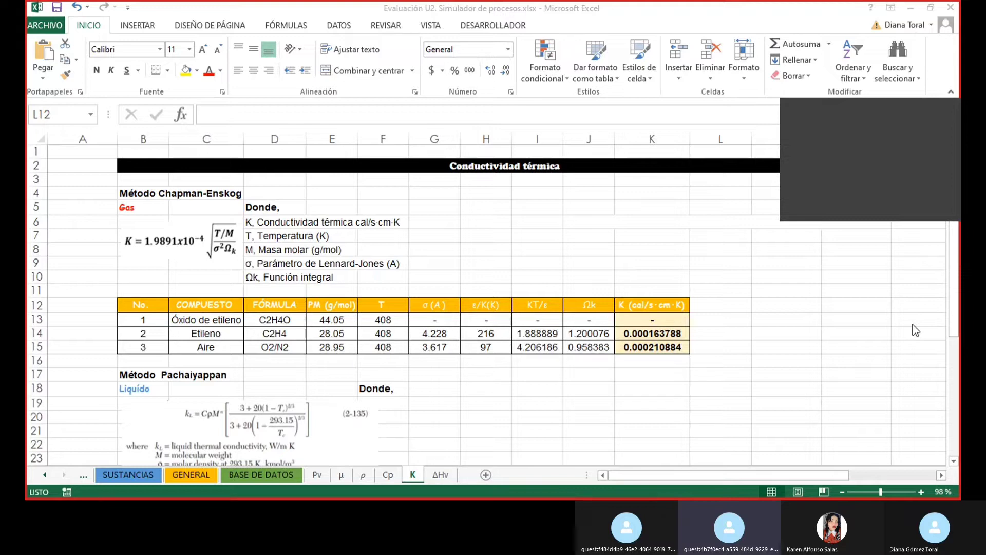
# Step: On the K sheet, review the Chapman-Enskog gas and Pachaiyappan liquid thermal conductivity methods with their tables
pyautogui.click(957, 306)
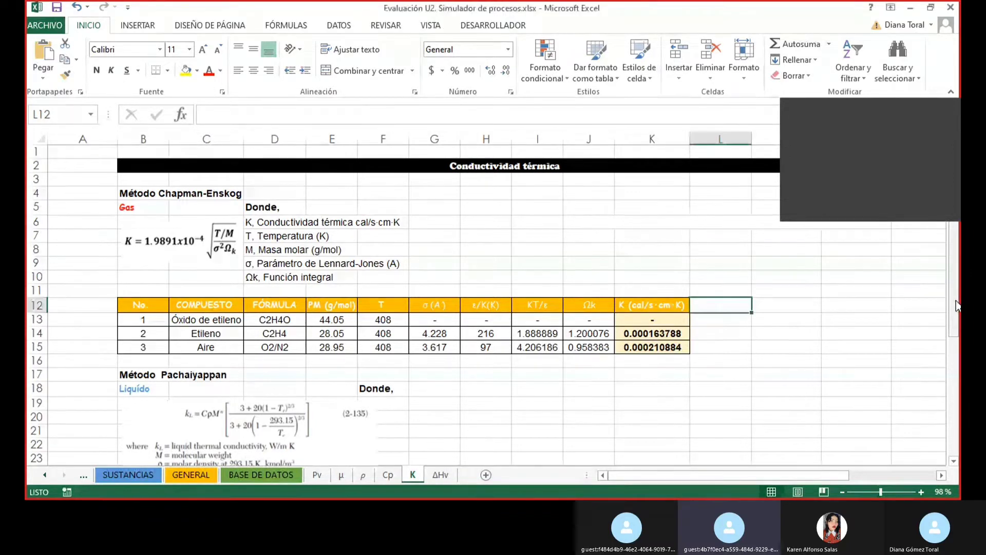
pyautogui.moveTo(958, 306)
pyautogui.mouseDown()
pyautogui.moveTo(956, 323)
pyautogui.moveTo(960, 313)
pyautogui.mouseUp()
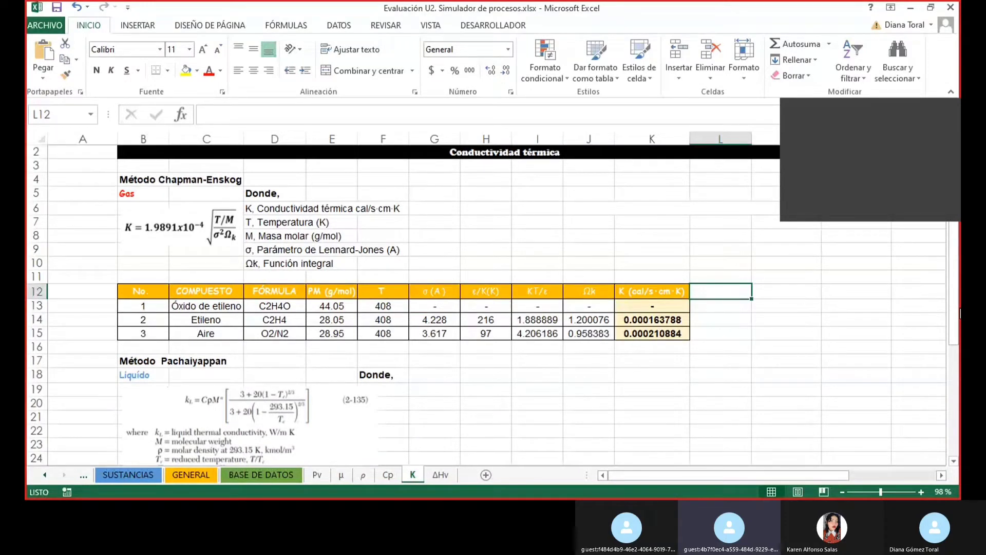
pyautogui.moveTo(958, 306); pyautogui.dragTo(956, 415)
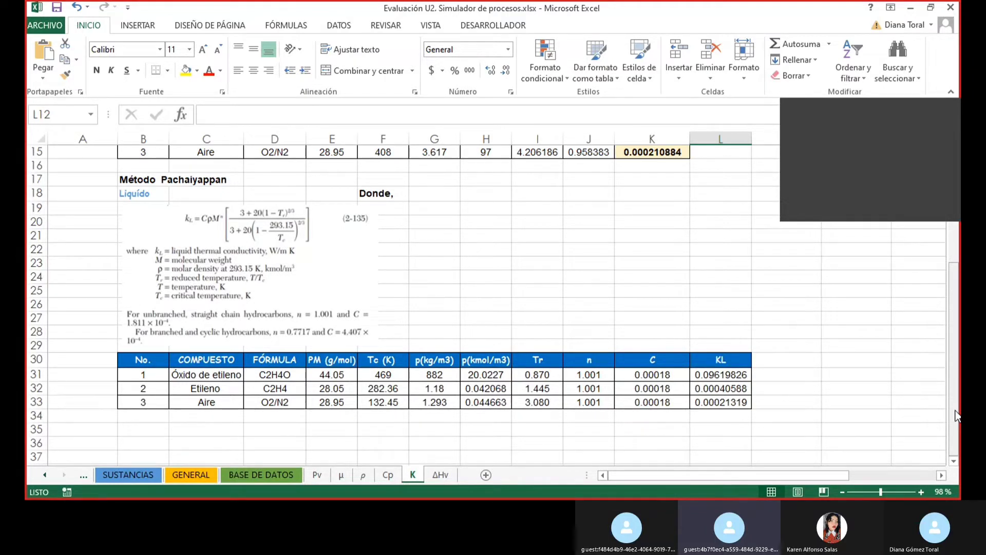
# Step: Open the ΔHv sheet and examine the enthalpy of vaporization equation, its coefficients a to f and the ΔHv column
pyautogui.hotkey('ctrl', 'pagedown')
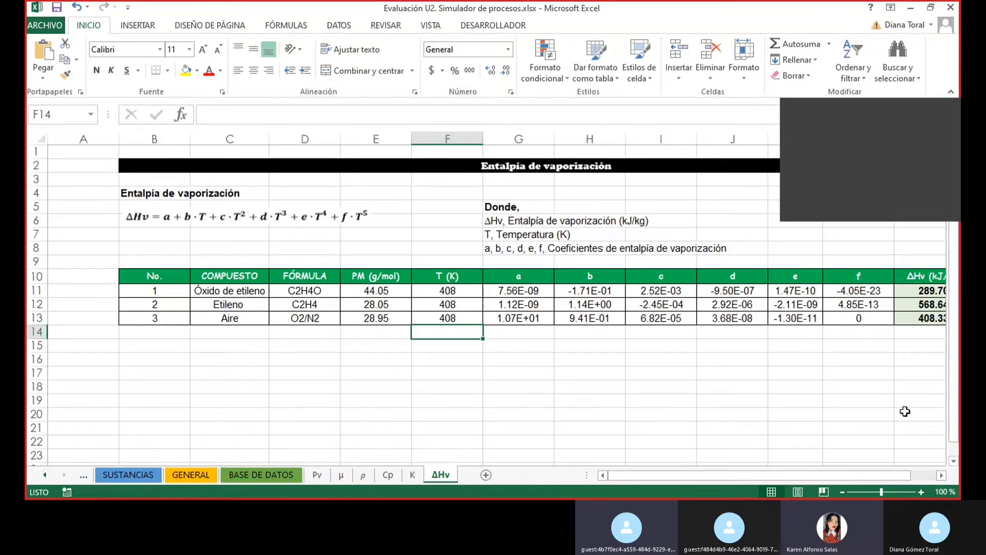
pyautogui.click(905, 411)
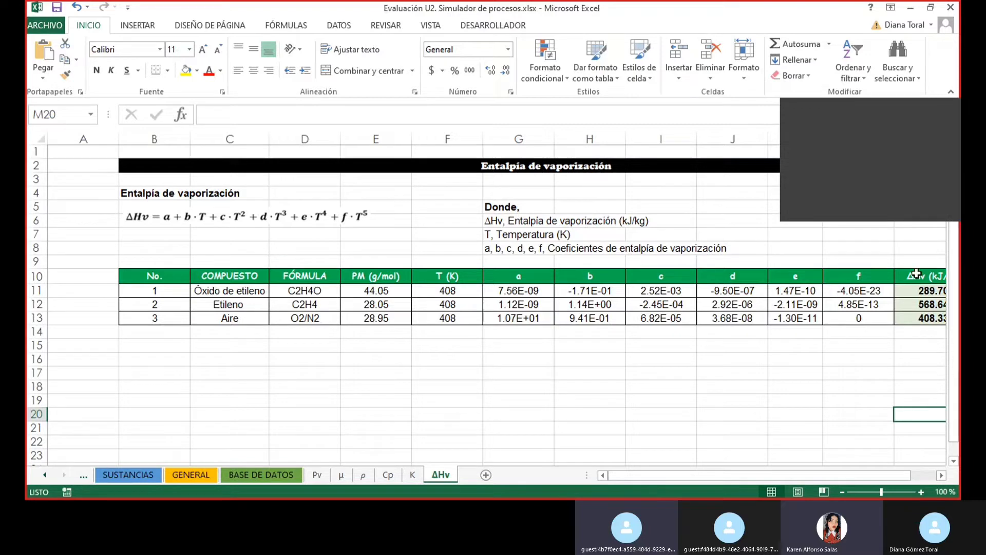
pyautogui.click(937, 109)
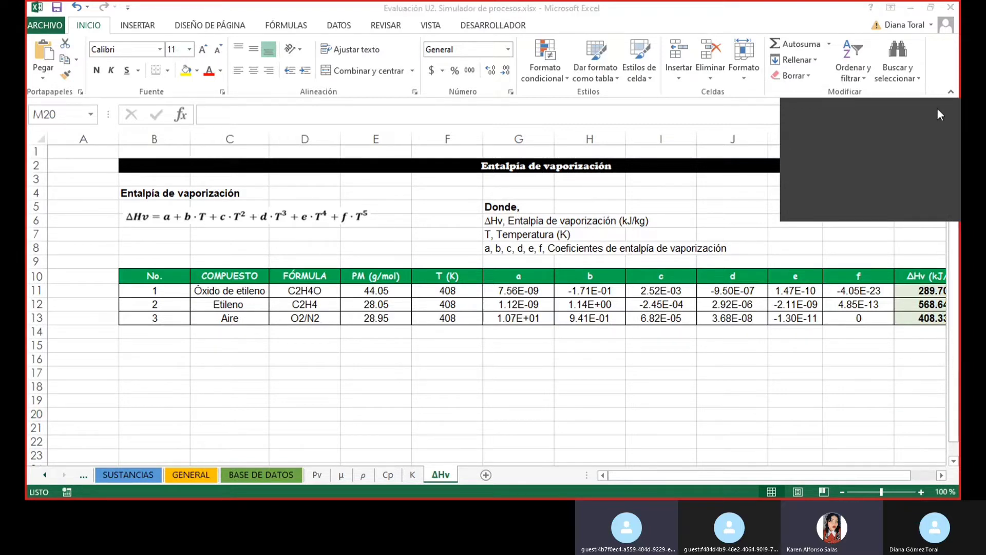
pyautogui.moveTo(937, 110); pyautogui.dragTo(934, 42)
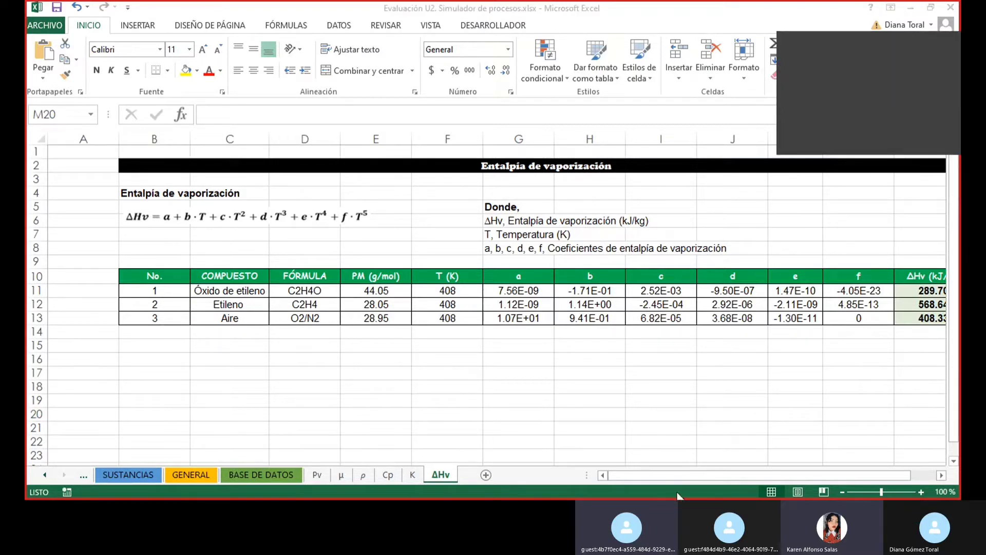
pyautogui.click(688, 475)
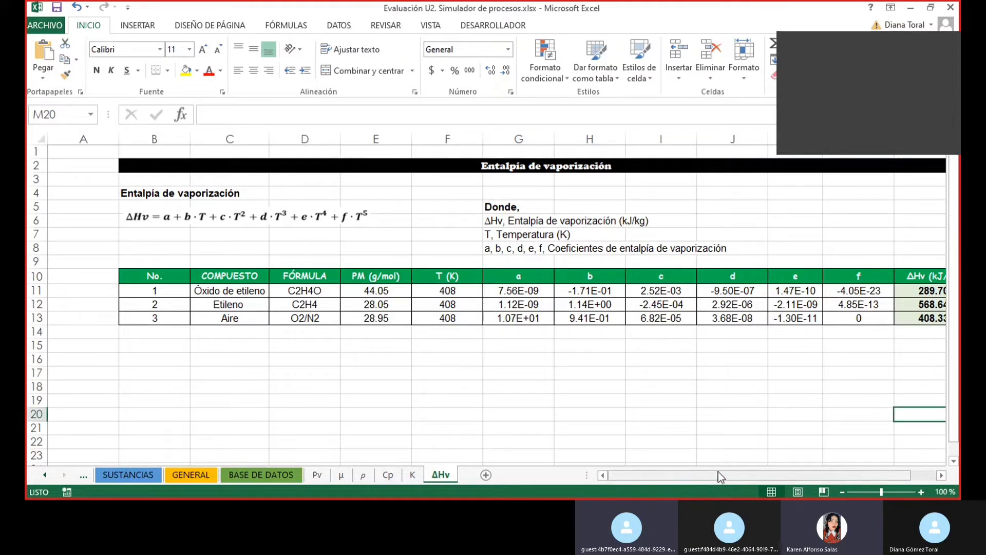
pyautogui.click(942, 475)
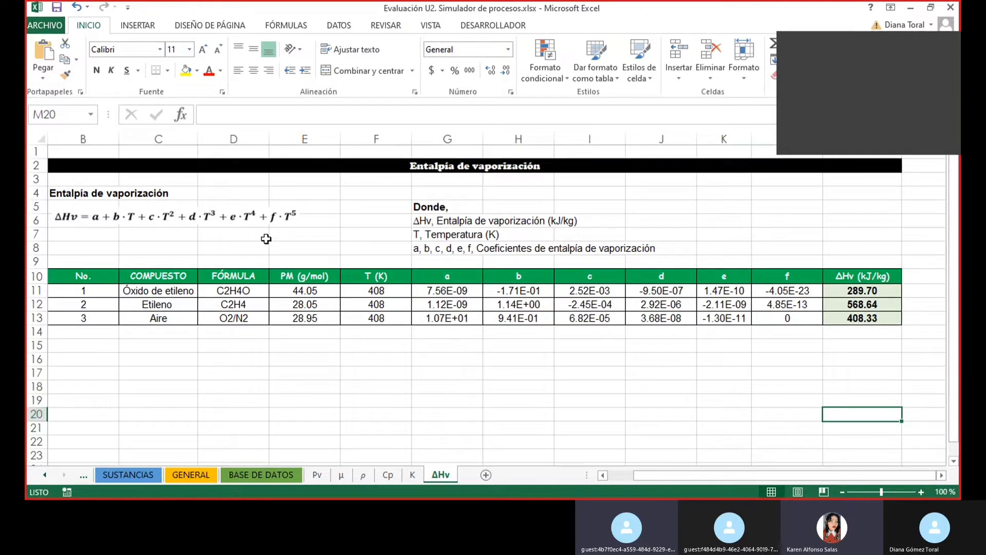
pyautogui.click(244, 218)
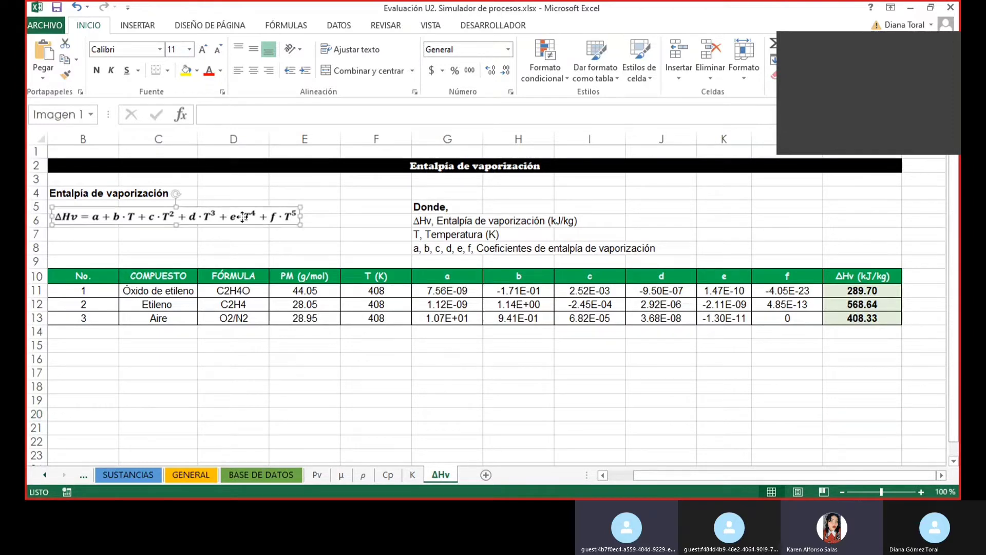
pyautogui.click(220, 244)
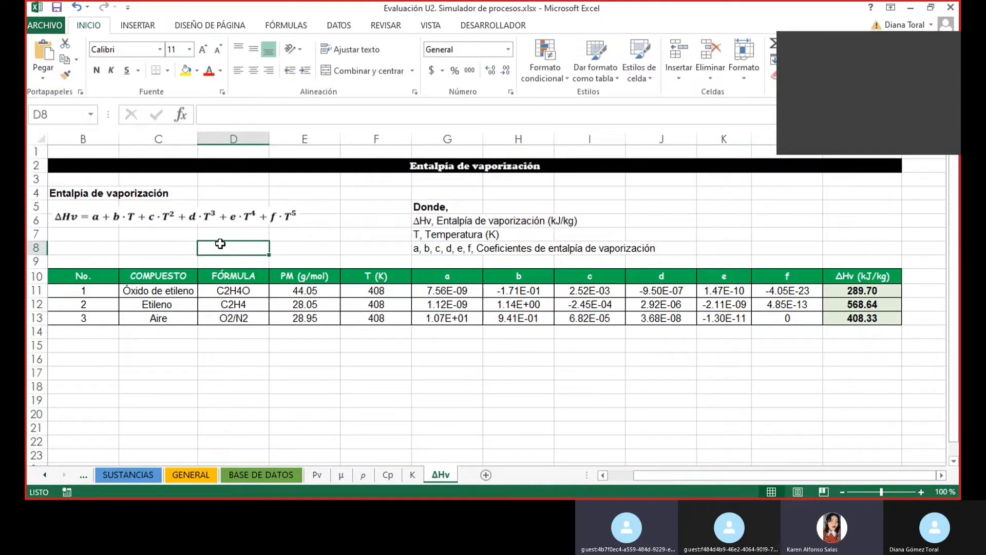